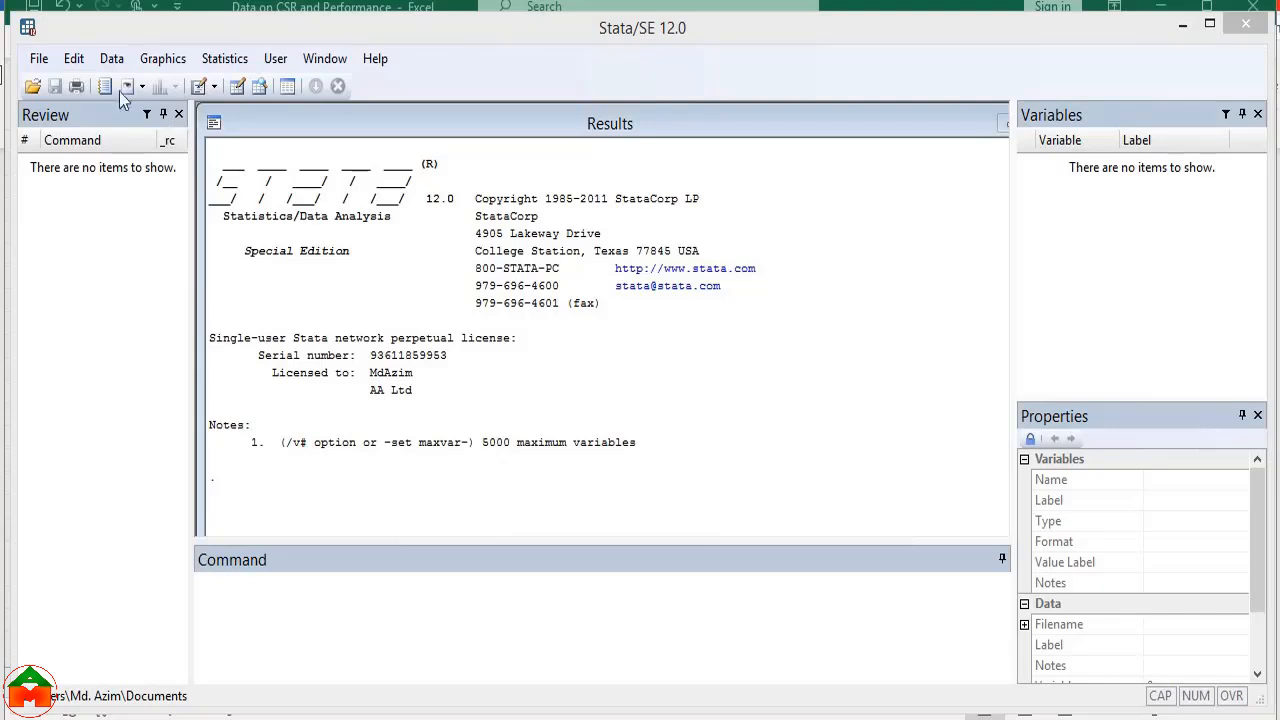
Try to import the Excel file Data on CSR and Performance with its first row as variable names
click(38, 60)
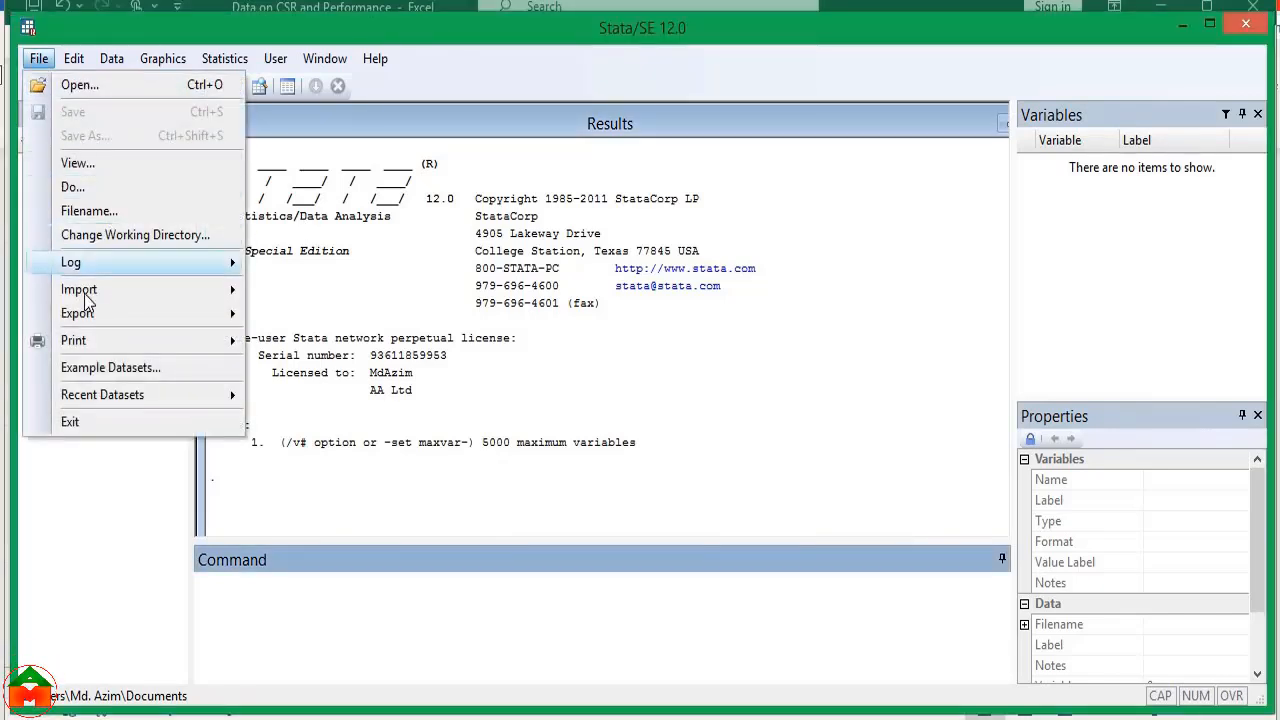
mouse_move(84, 294)
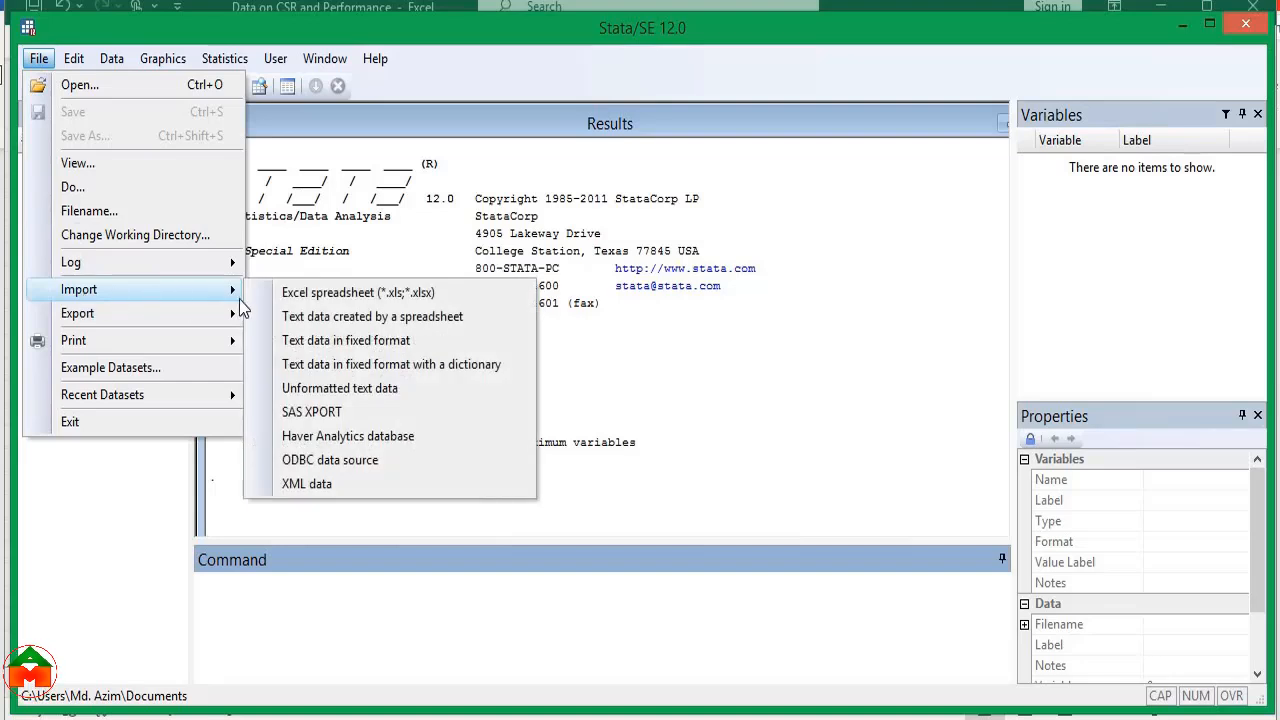
click(341, 293)
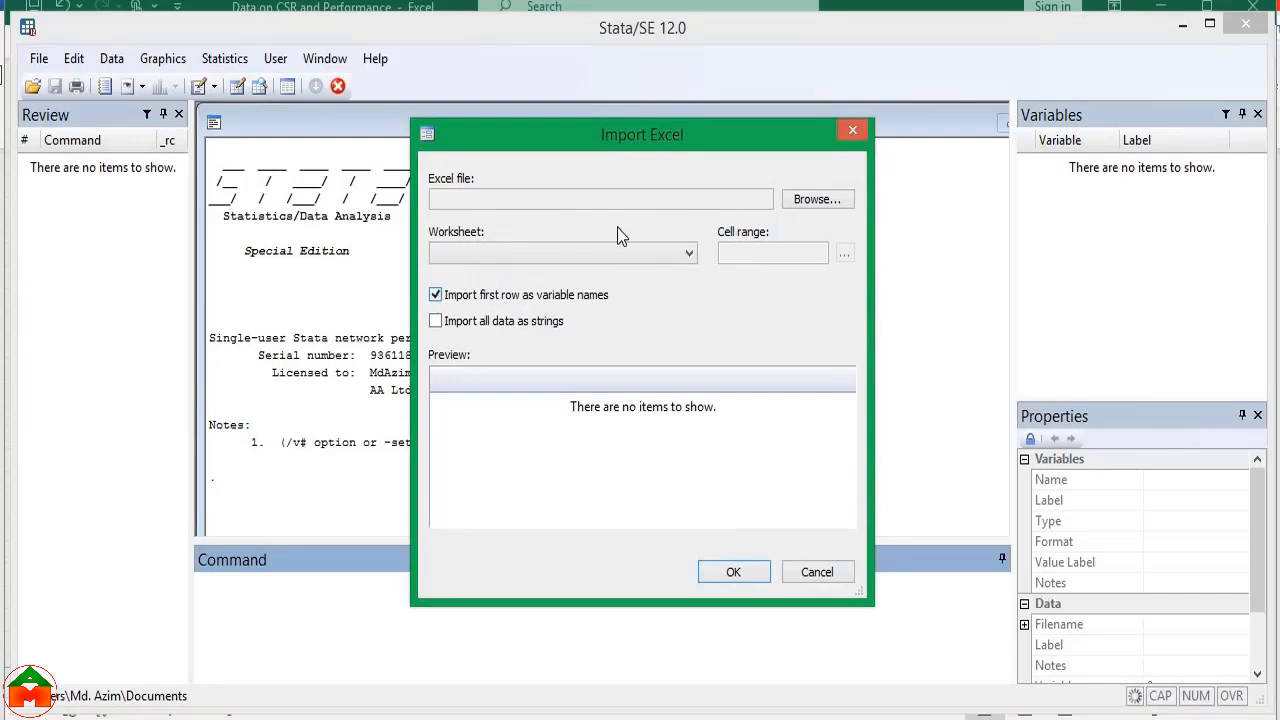
click(829, 203)
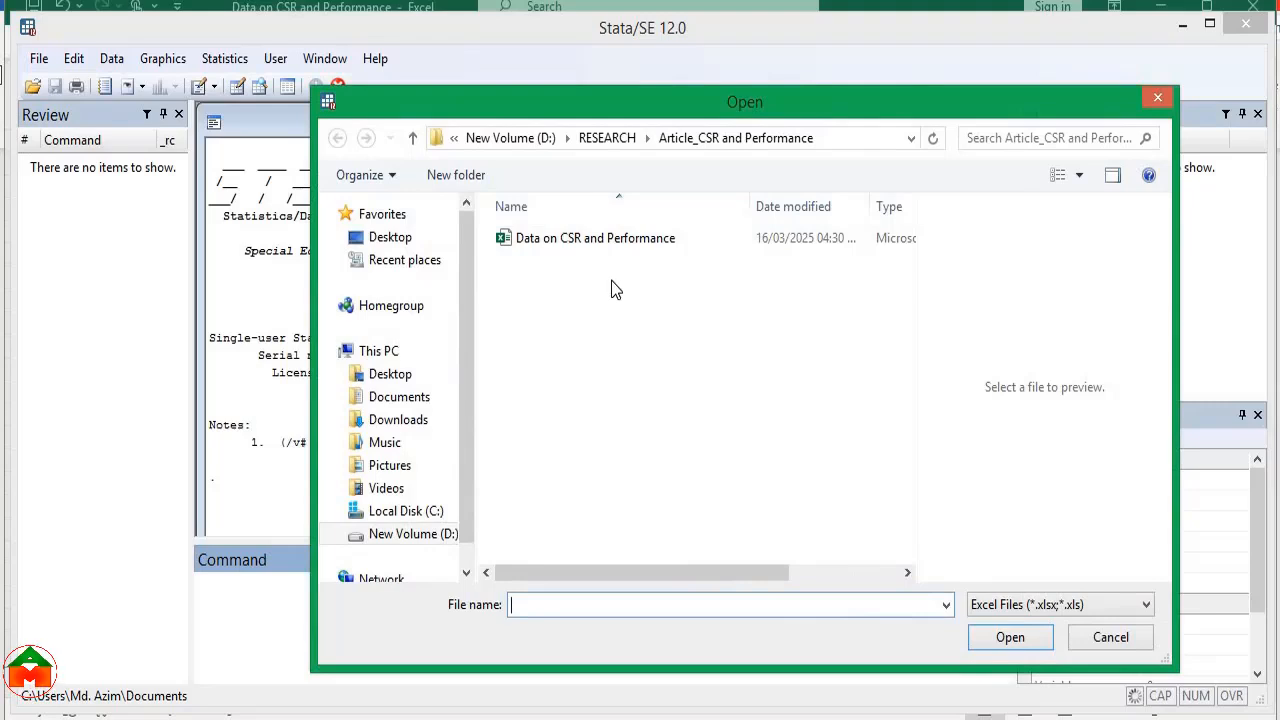
click(587, 241)
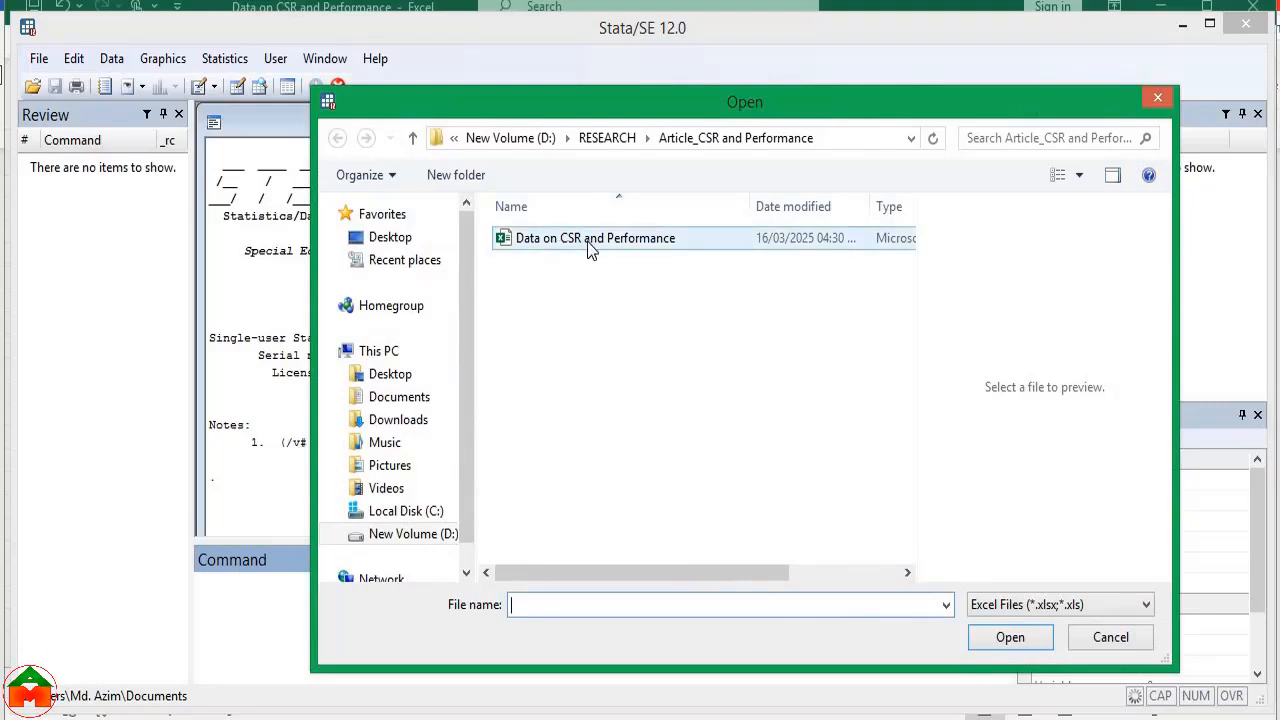
click(1000, 637)
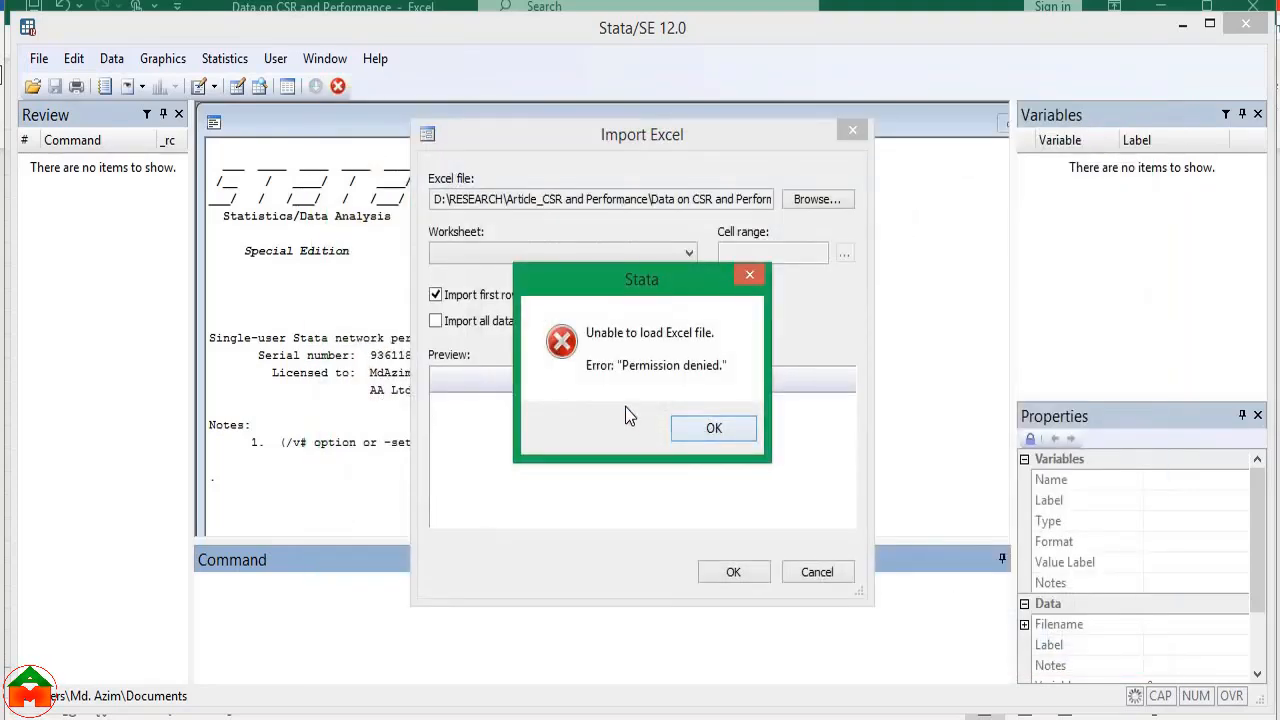
click(702, 431)
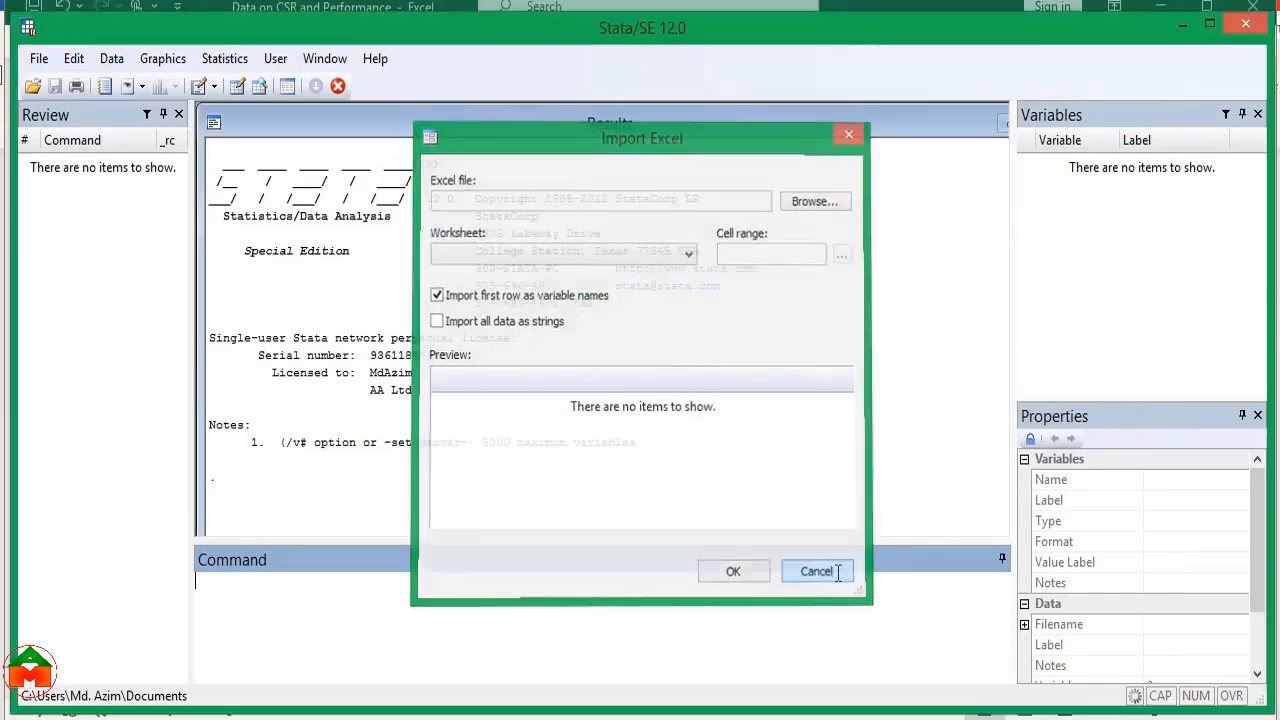
click(816, 572)
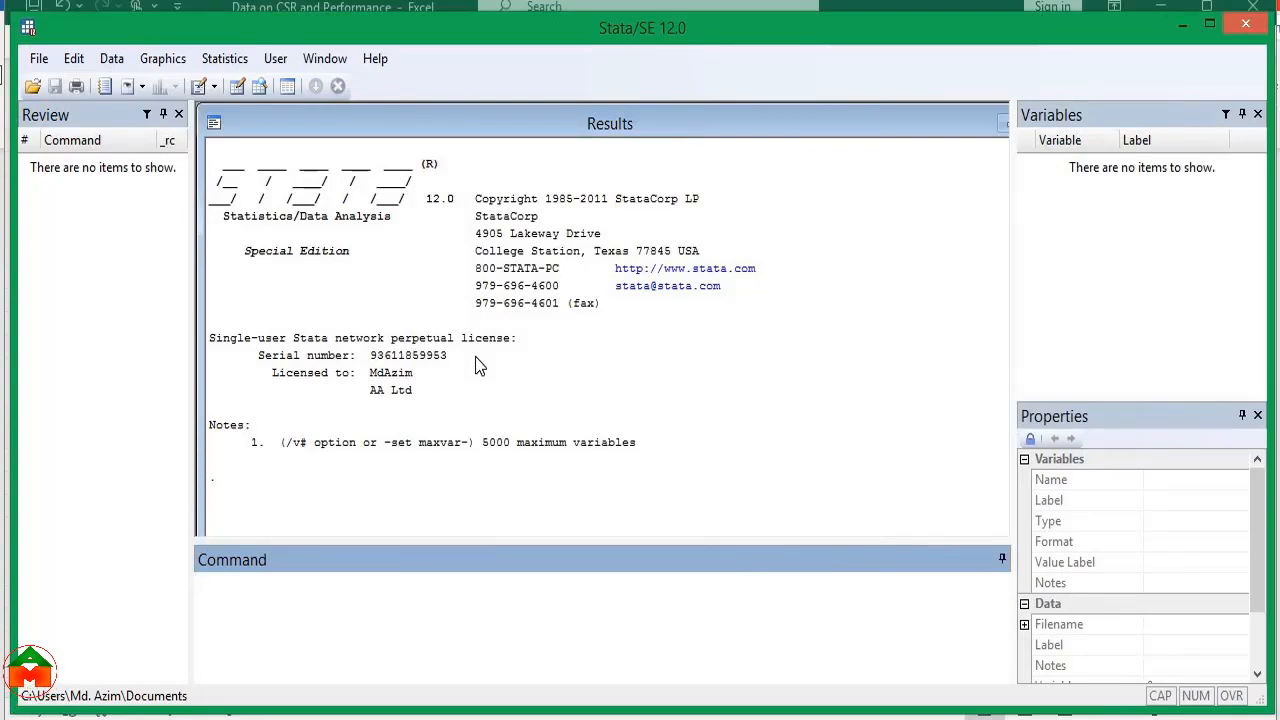
Switch to the Excel workbook and examine how the Bank and ID columns correspond for the first three banks
key(alt+Tab)
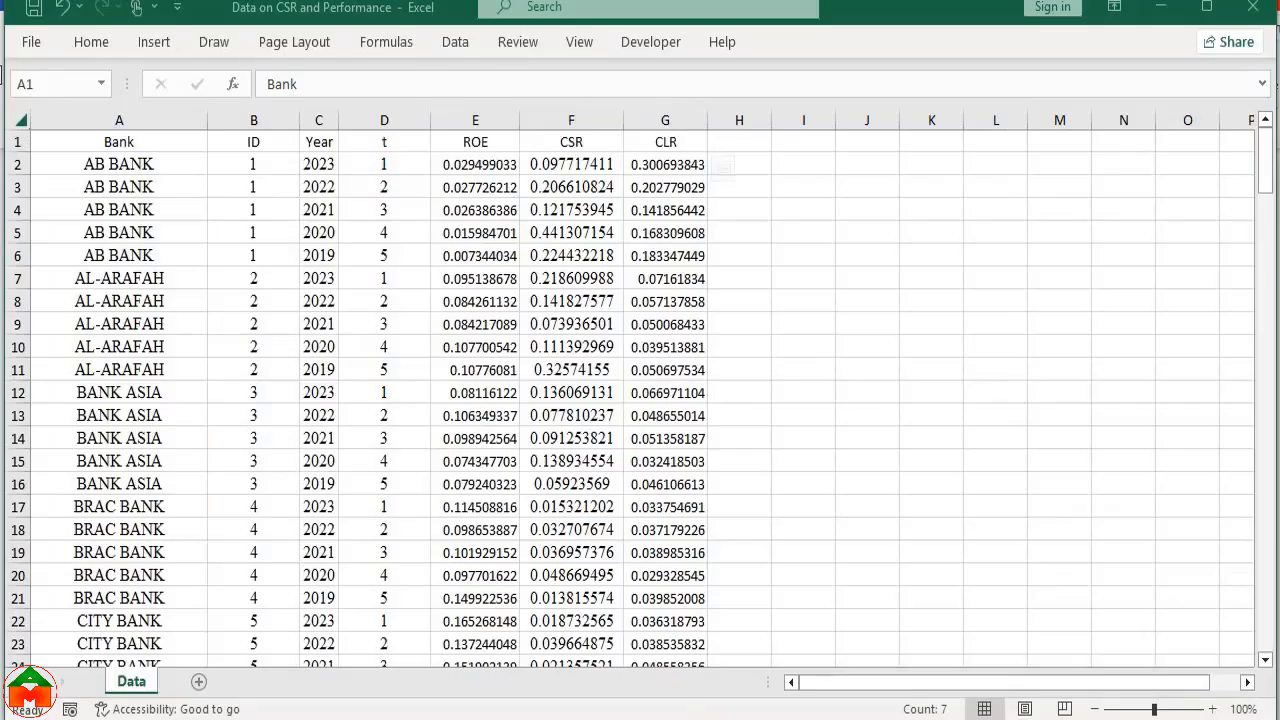
click(866, 234)
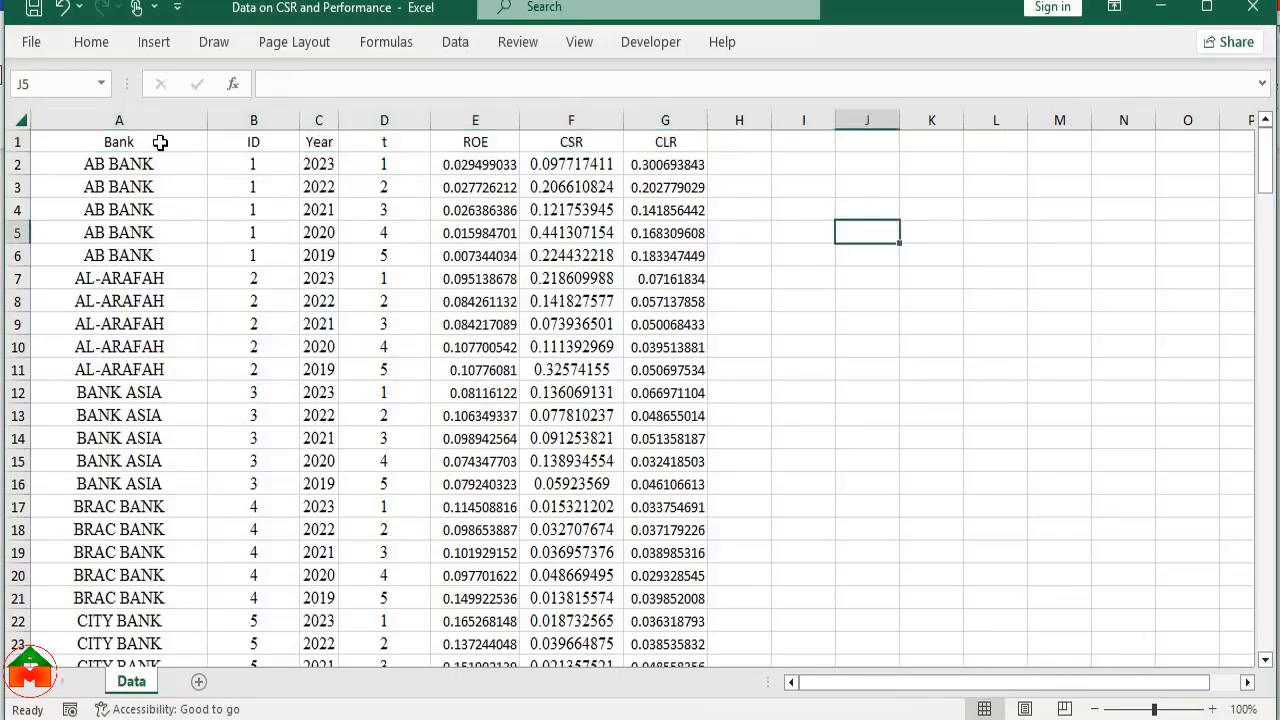
click(113, 124)
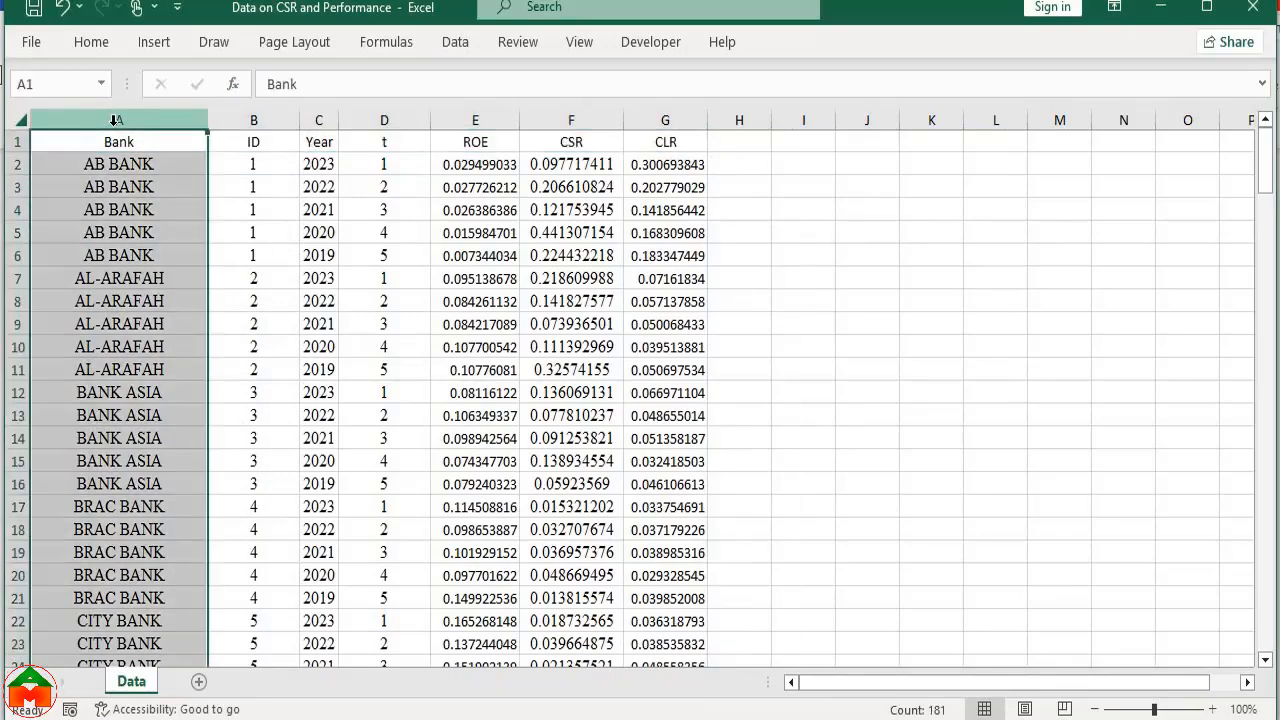
click(245, 121)
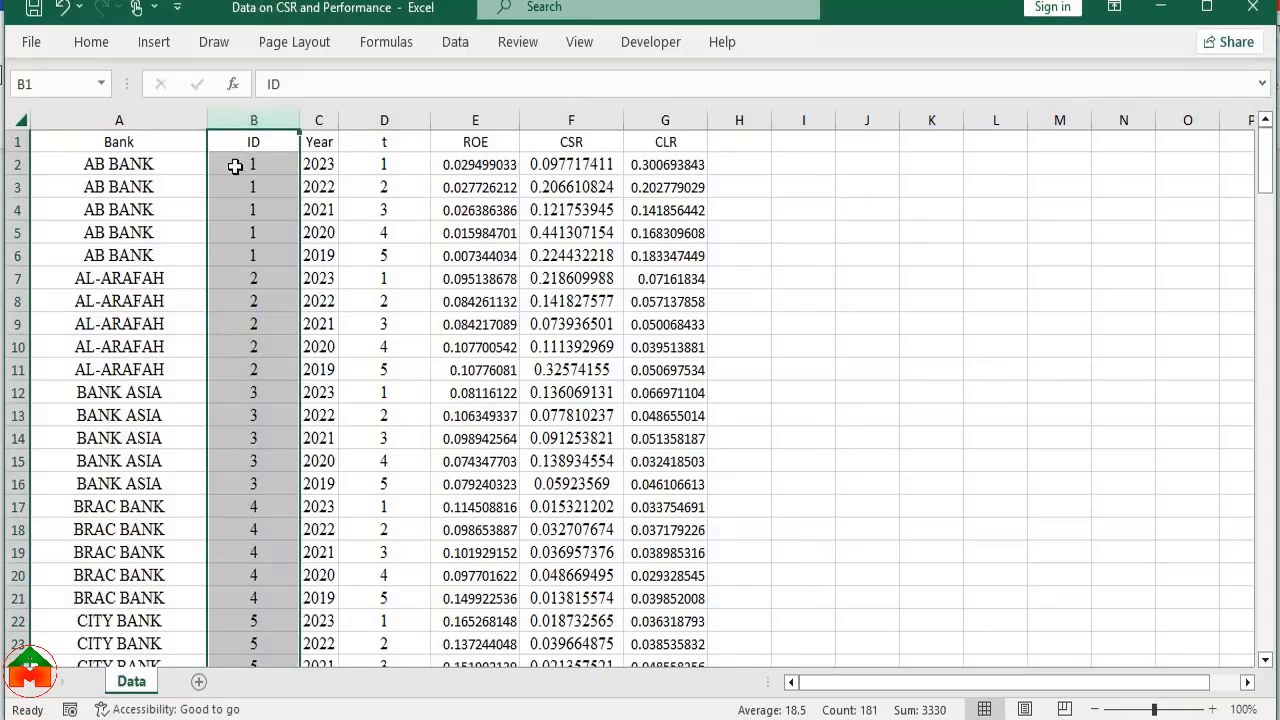
drag(234, 163, 240, 259)
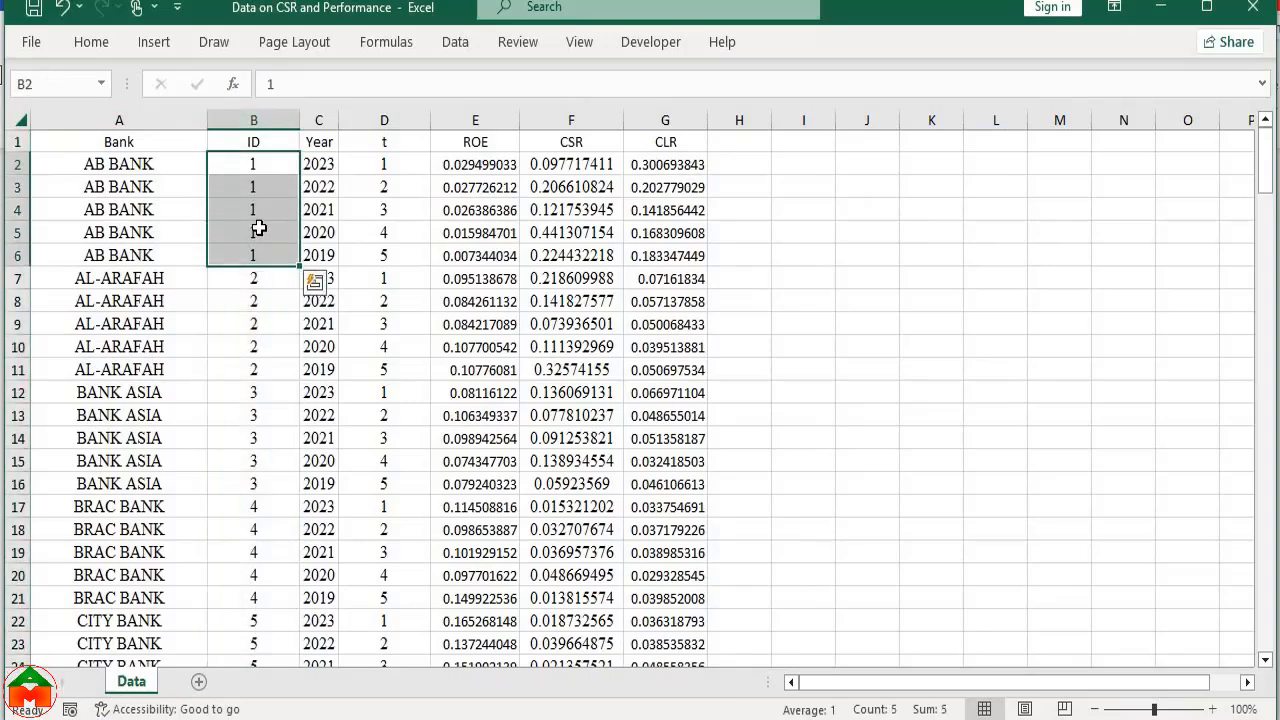
drag(157, 171, 171, 263)
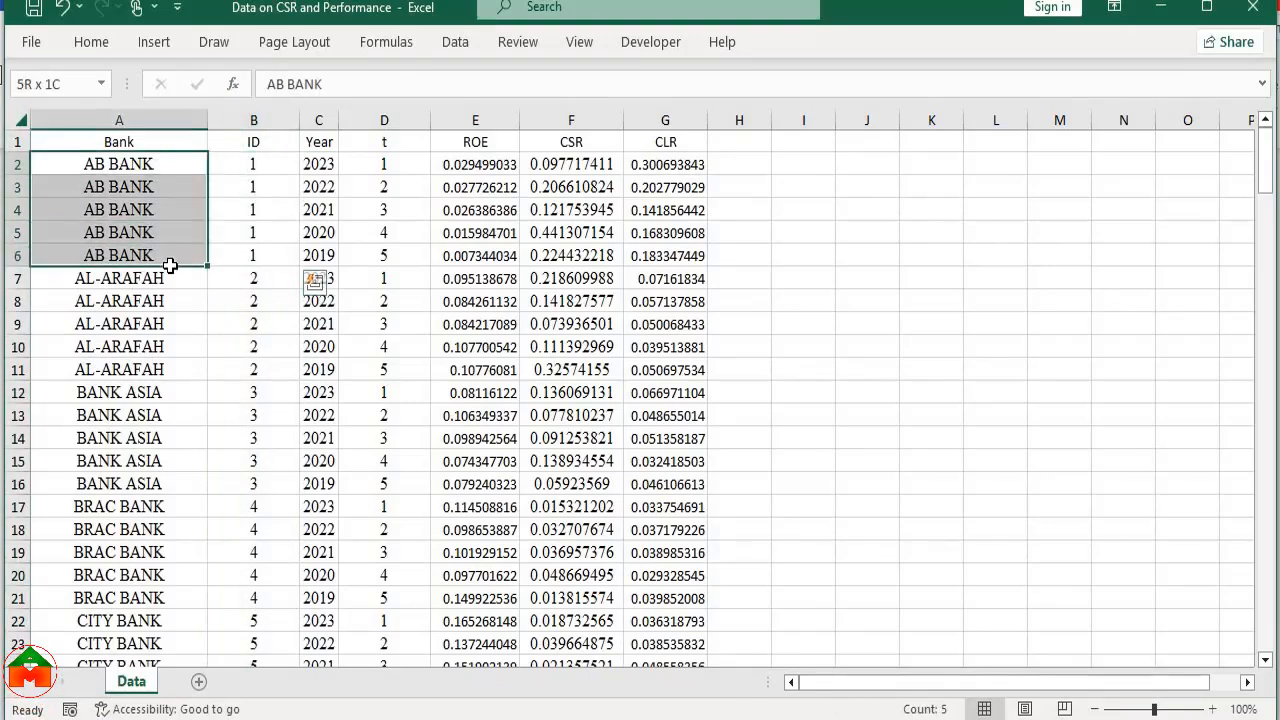
drag(277, 163, 274, 259)
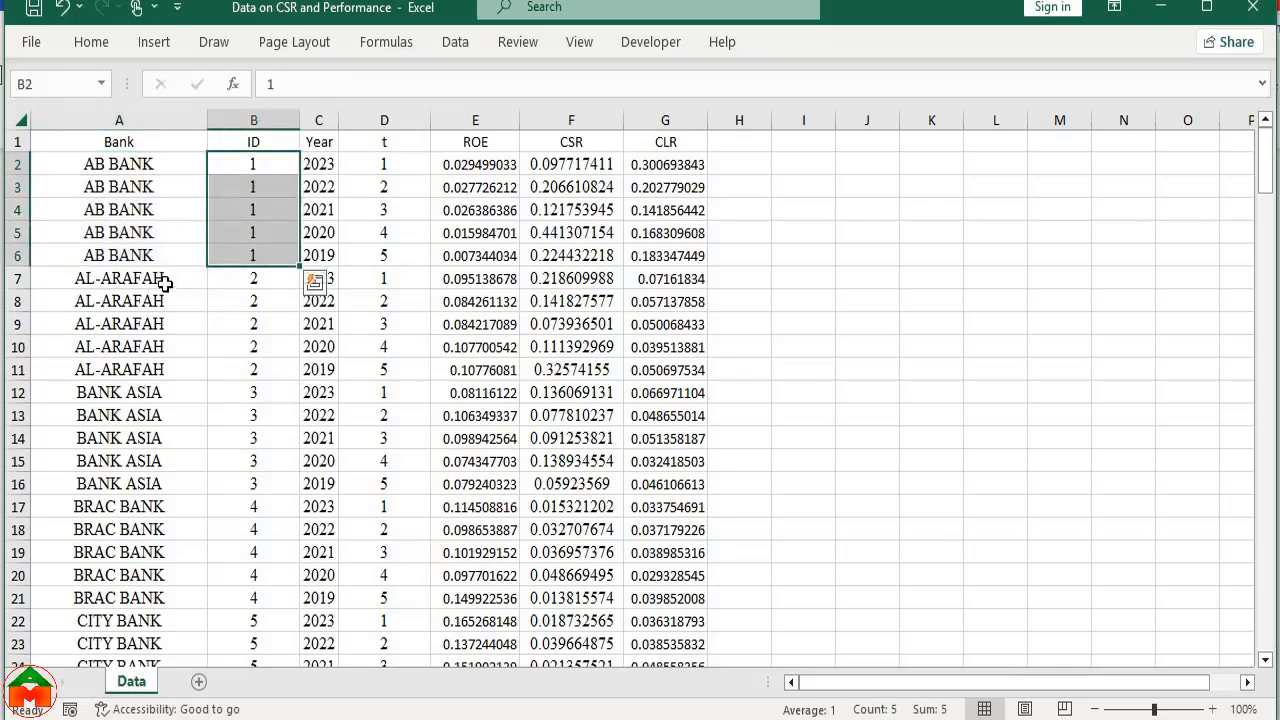
drag(166, 280, 171, 369)
drag(275, 278, 266, 390)
drag(128, 392, 137, 486)
drag(252, 392, 243, 480)
Check the bank ID numbering through to the last bank, Uttara Bank, and return to the first rows
scroll(244, 478, down, 20)
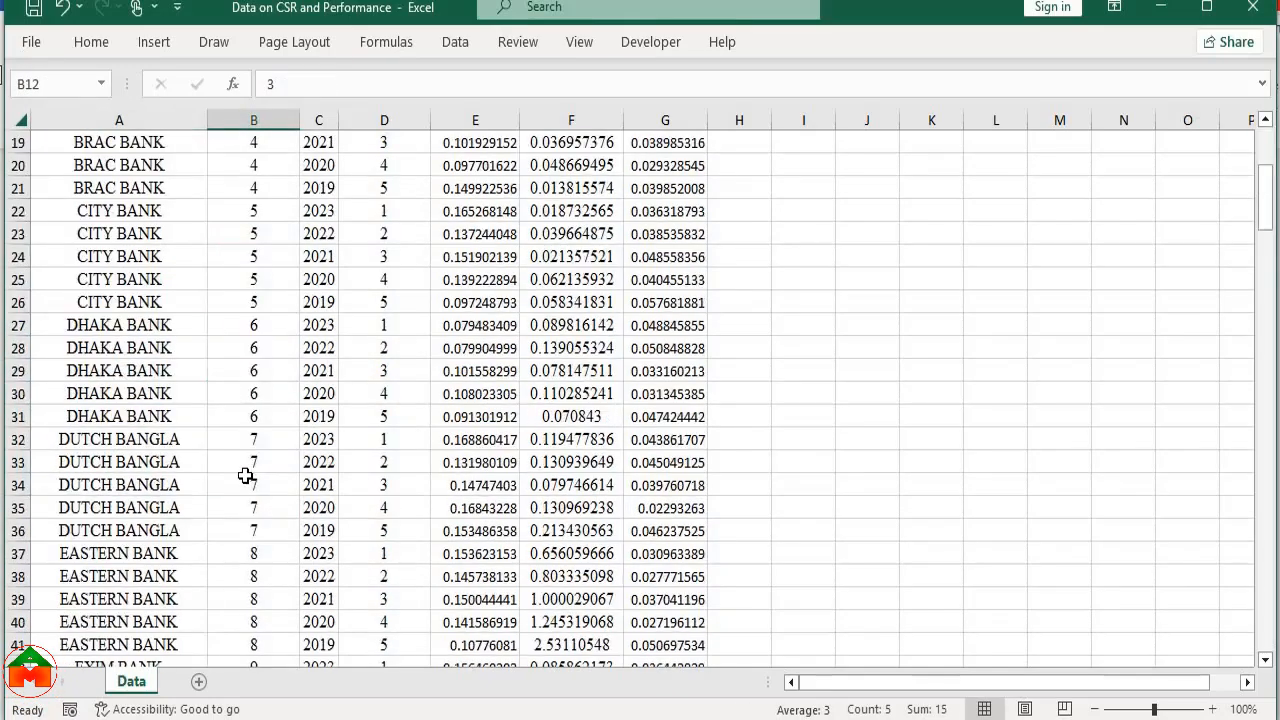
scroll(244, 478, down, 13)
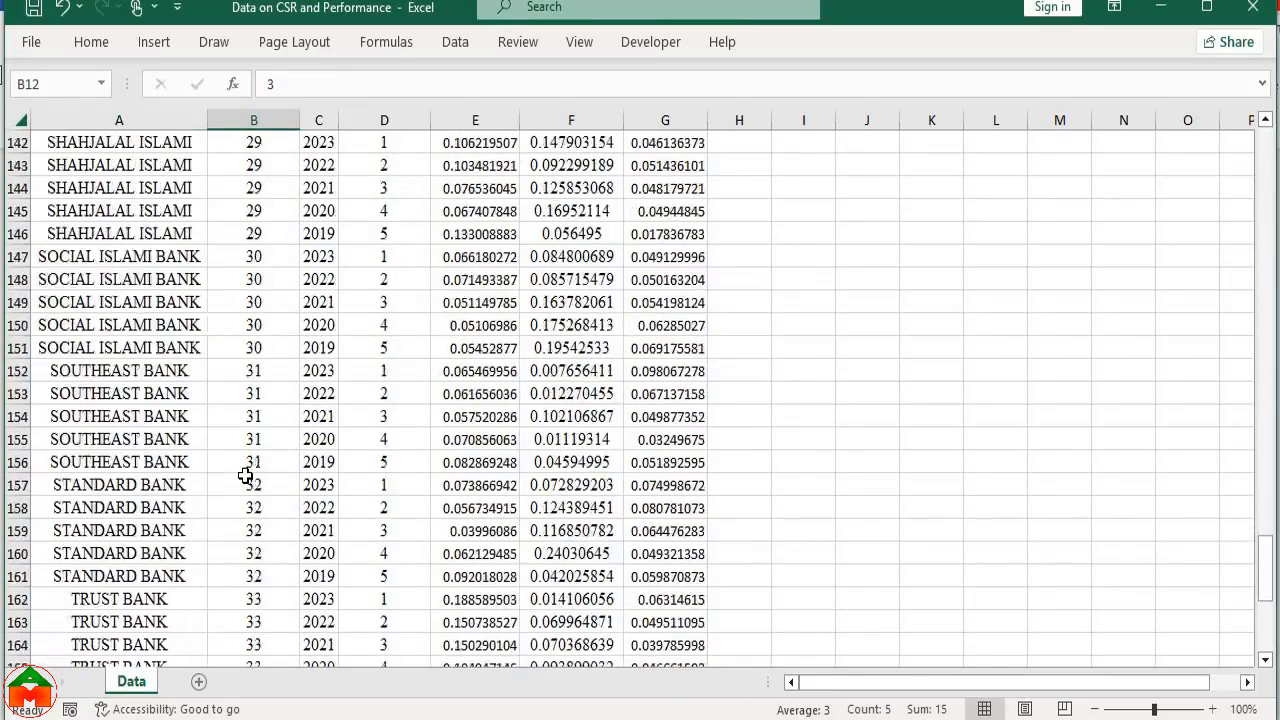
drag(254, 462, 255, 552)
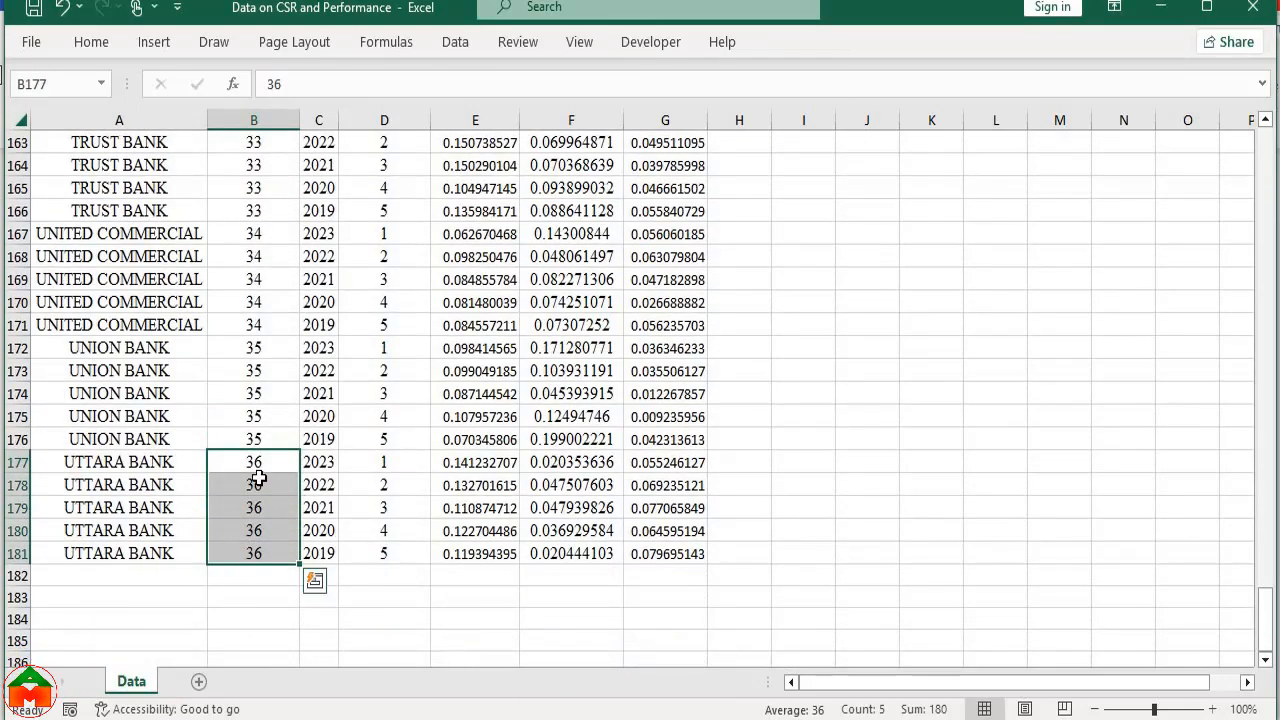
scroll(258, 478, up, 20)
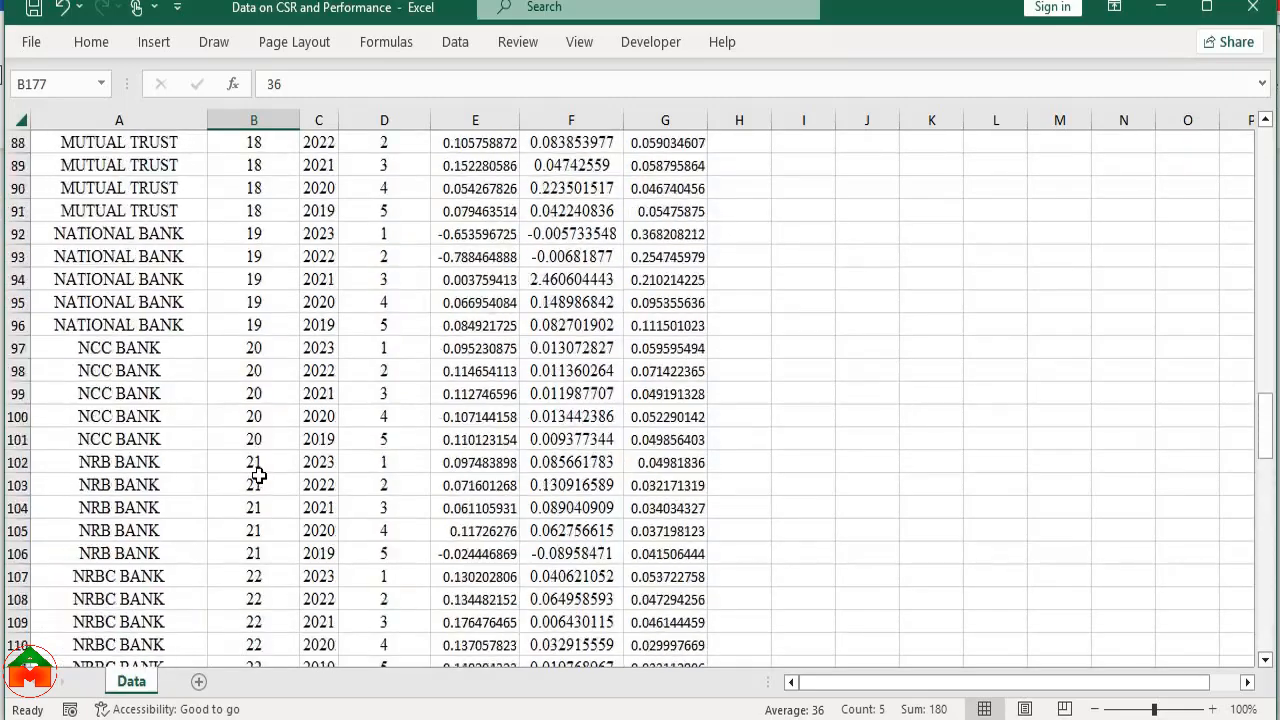
scroll(258, 465, up, 19)
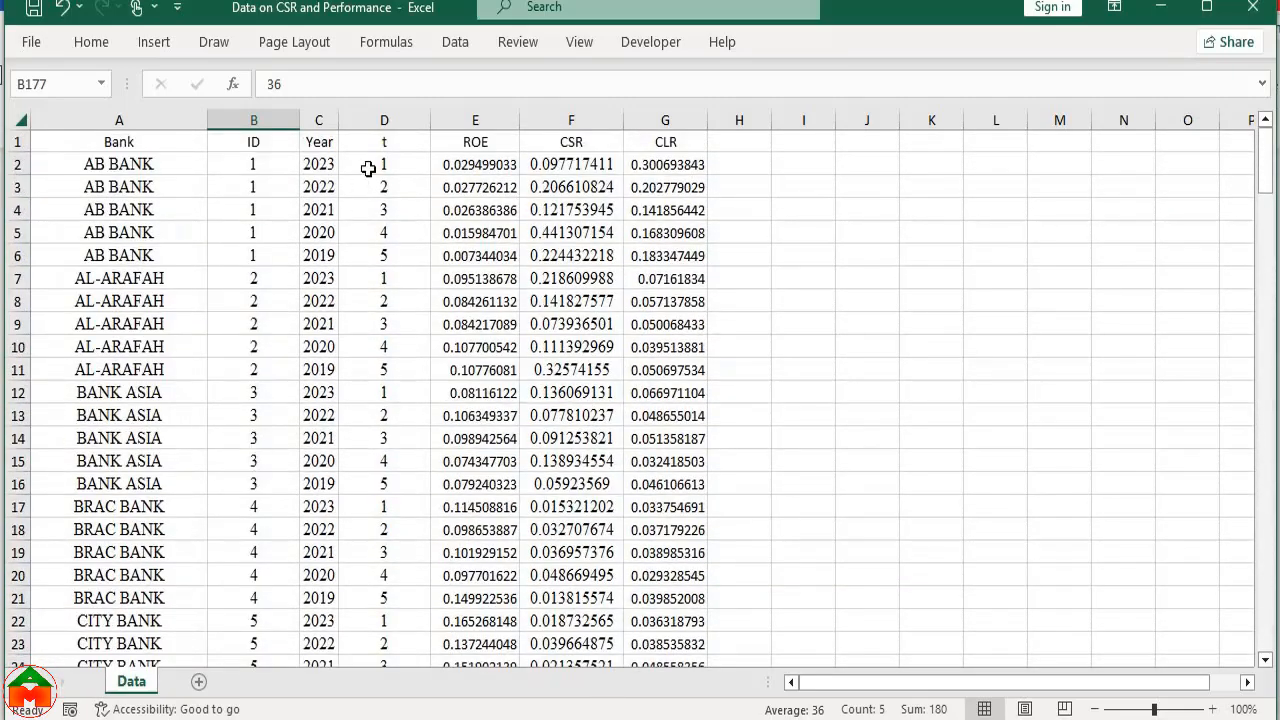
Examine how the Year values correspond to the t values across the five AB Bank rows
drag(384, 164, 401, 259)
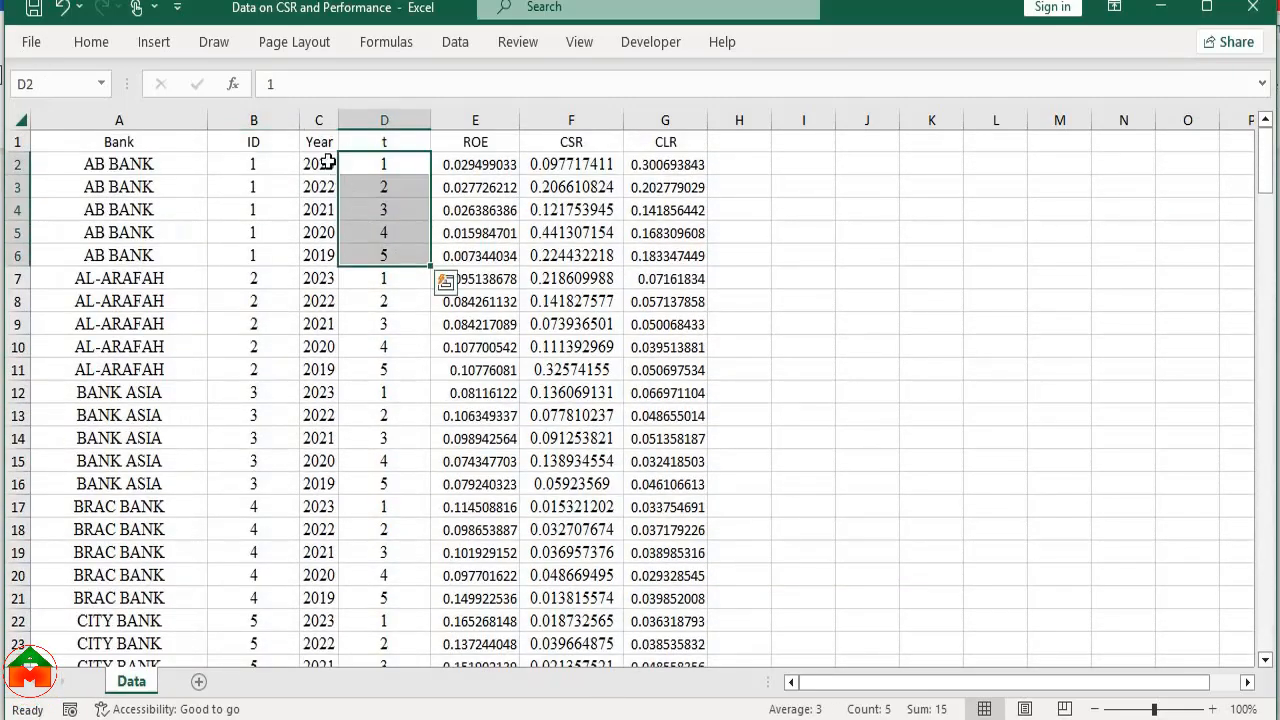
drag(320, 164, 330, 253)
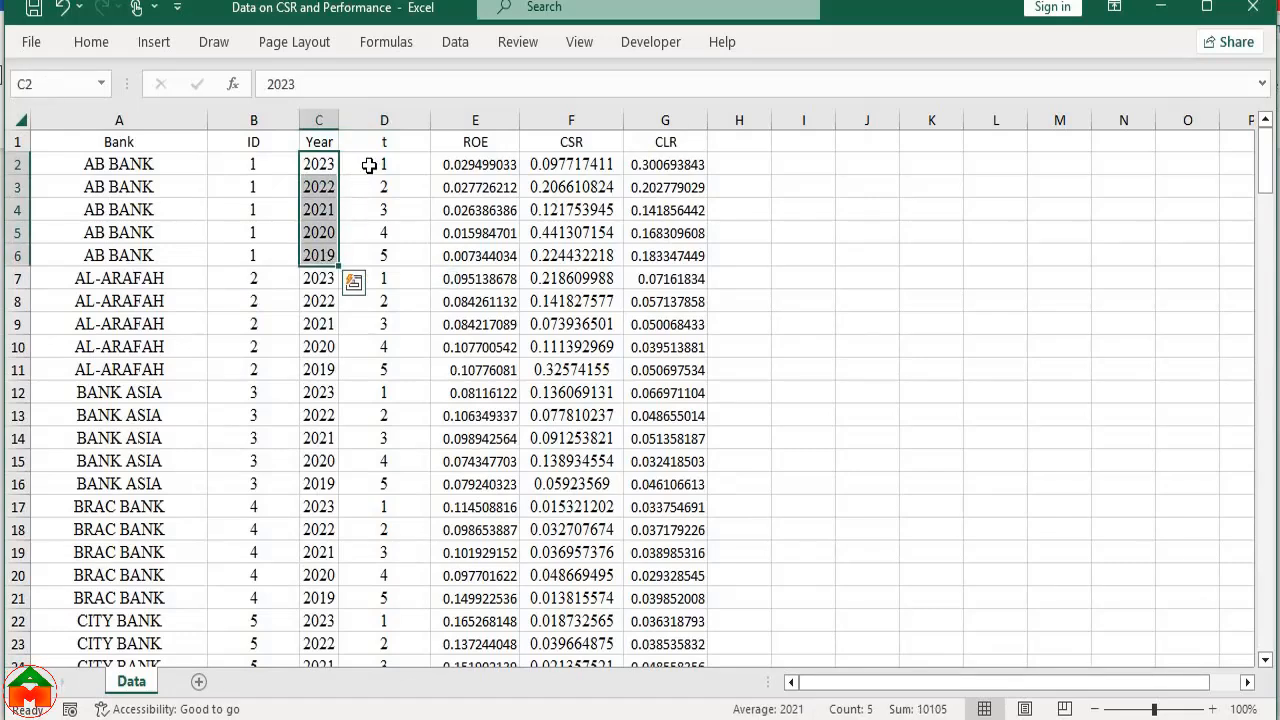
drag(366, 166, 396, 249)
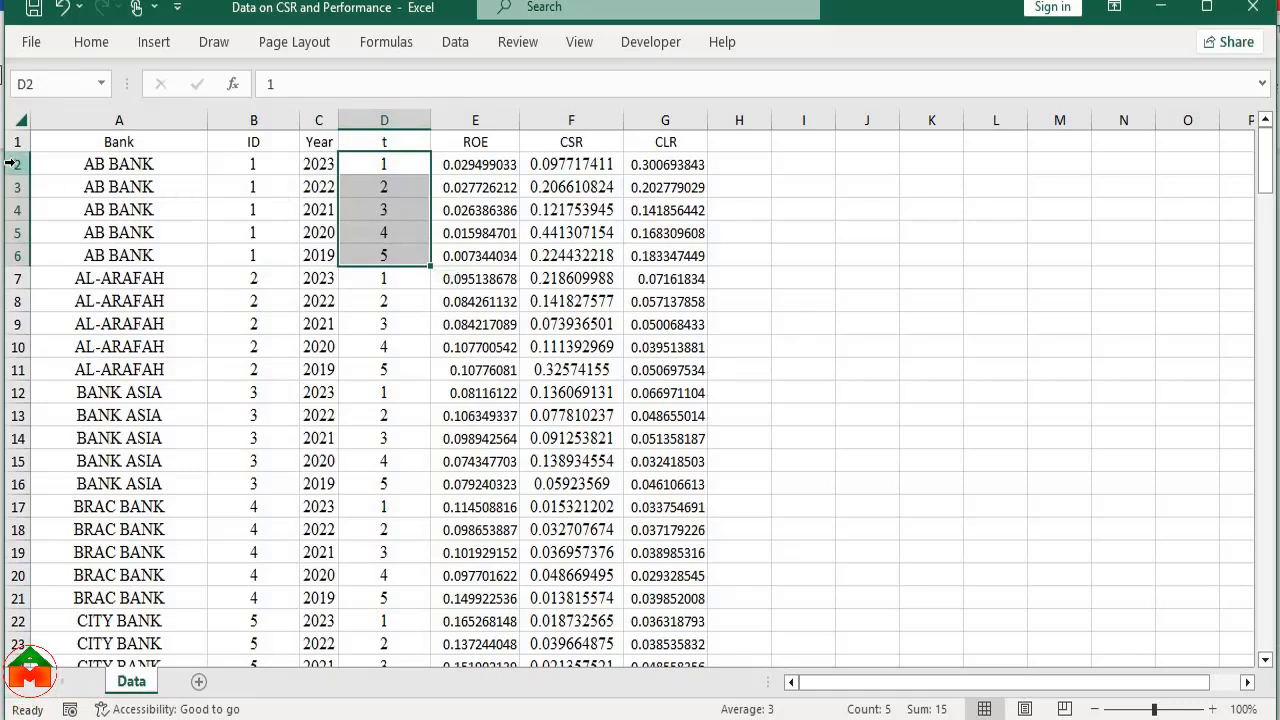
drag(18, 163, 17, 163)
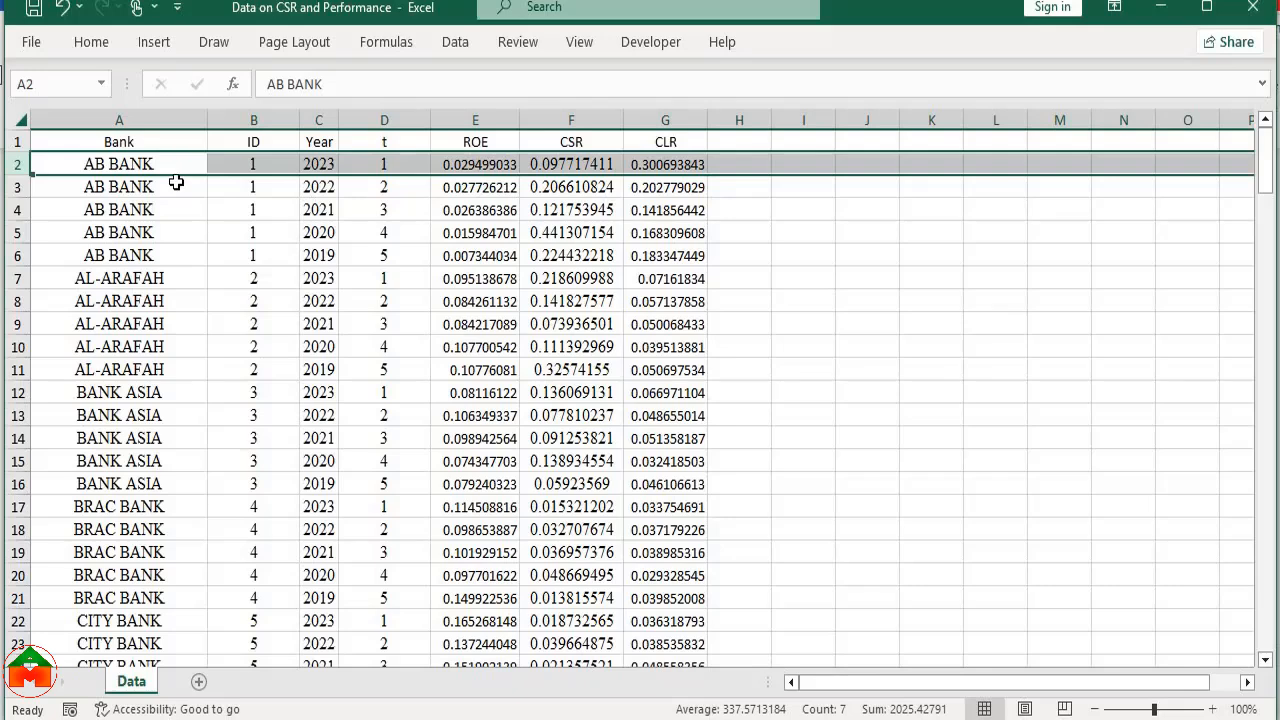
drag(172, 168, 188, 258)
drag(400, 163, 400, 260)
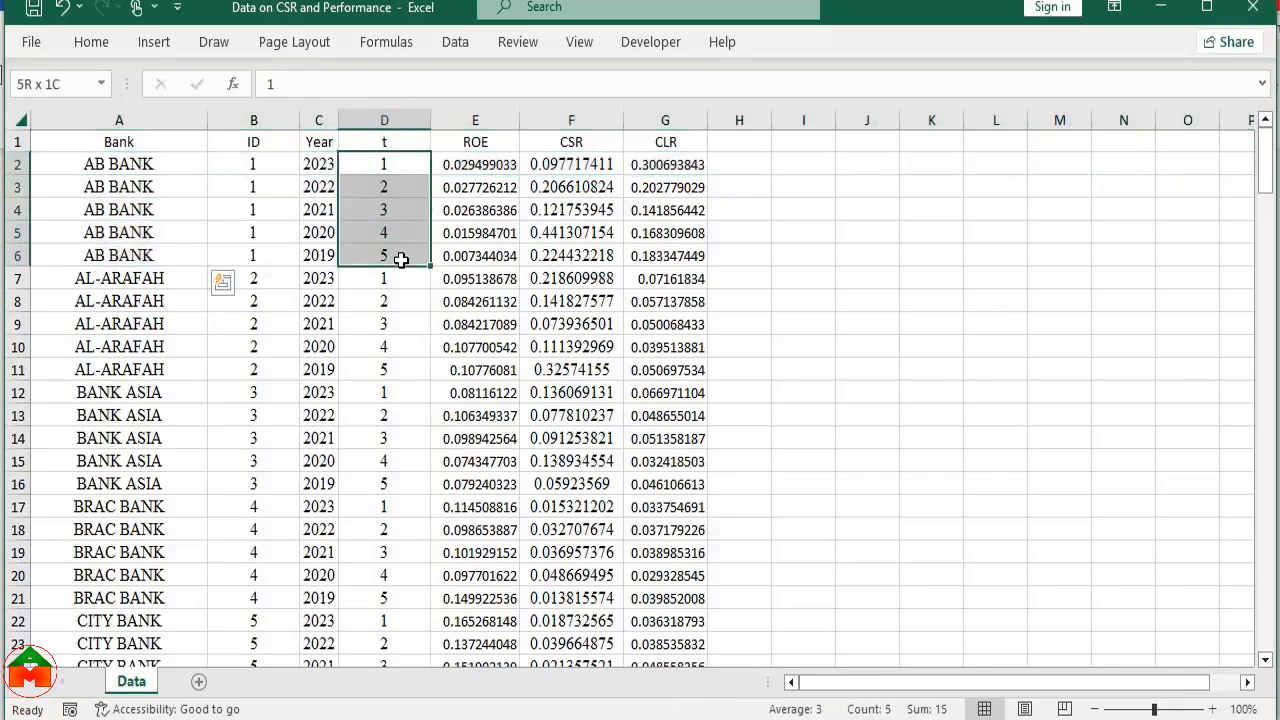
click(409, 163)
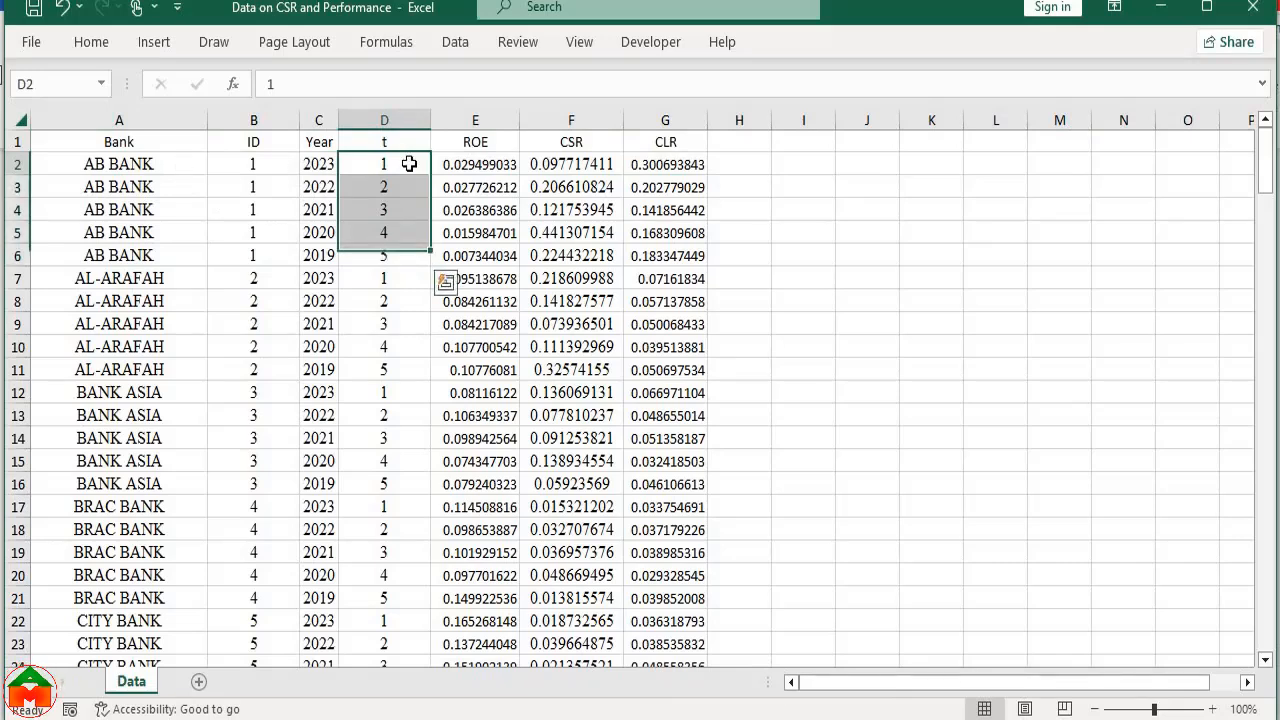
click(409, 163)
key(Down)
key(Down)
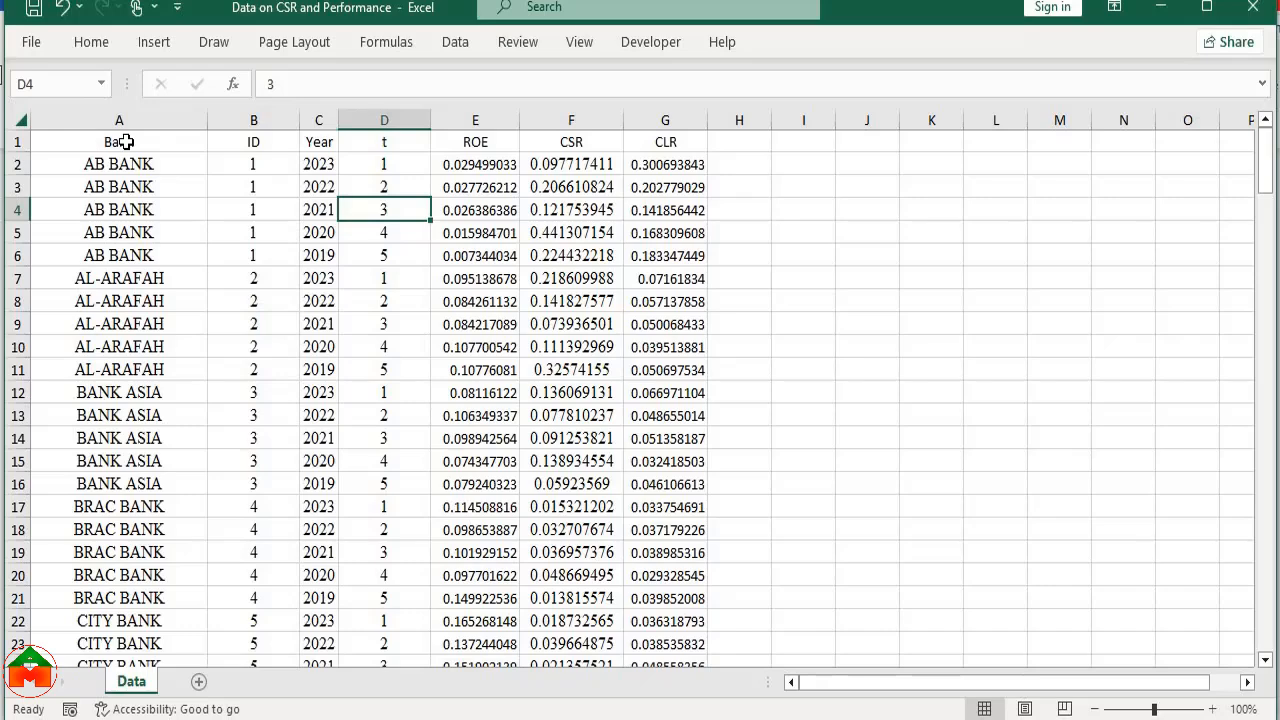
Copy the whole data table including its header row, from the Bank column through the CLR column down to row 181
drag(160, 148, 690, 255)
key(ctrl+shift+Down)
key(ctrl+c)
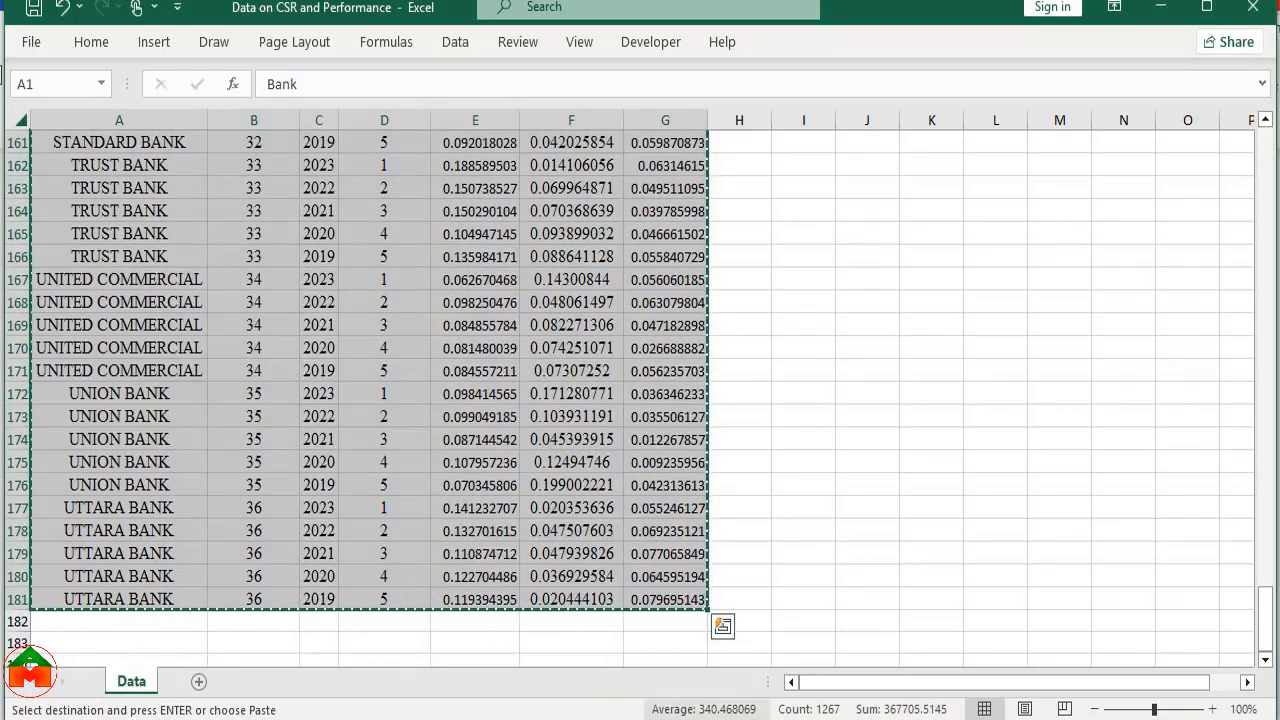
Switch to Stata, open the Data Editor in edit mode and paste the copied bank data into the empty grid
mouse_move(751, 719)
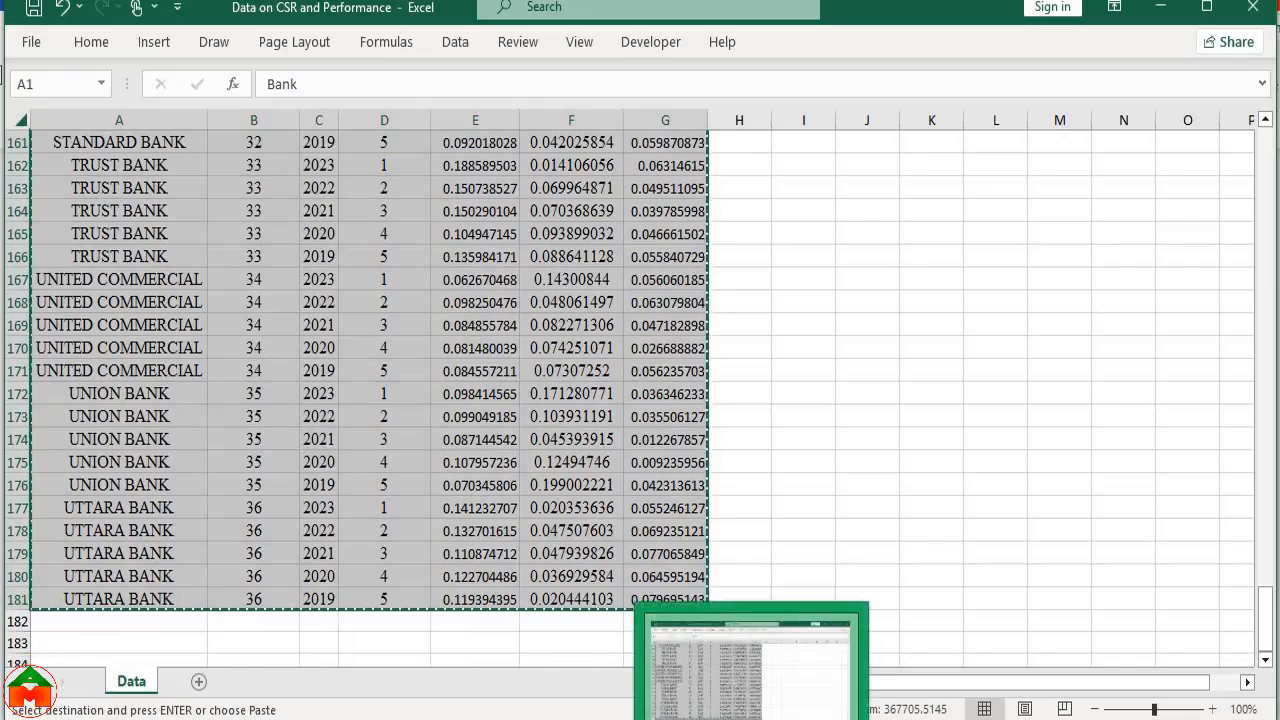
click(904, 719)
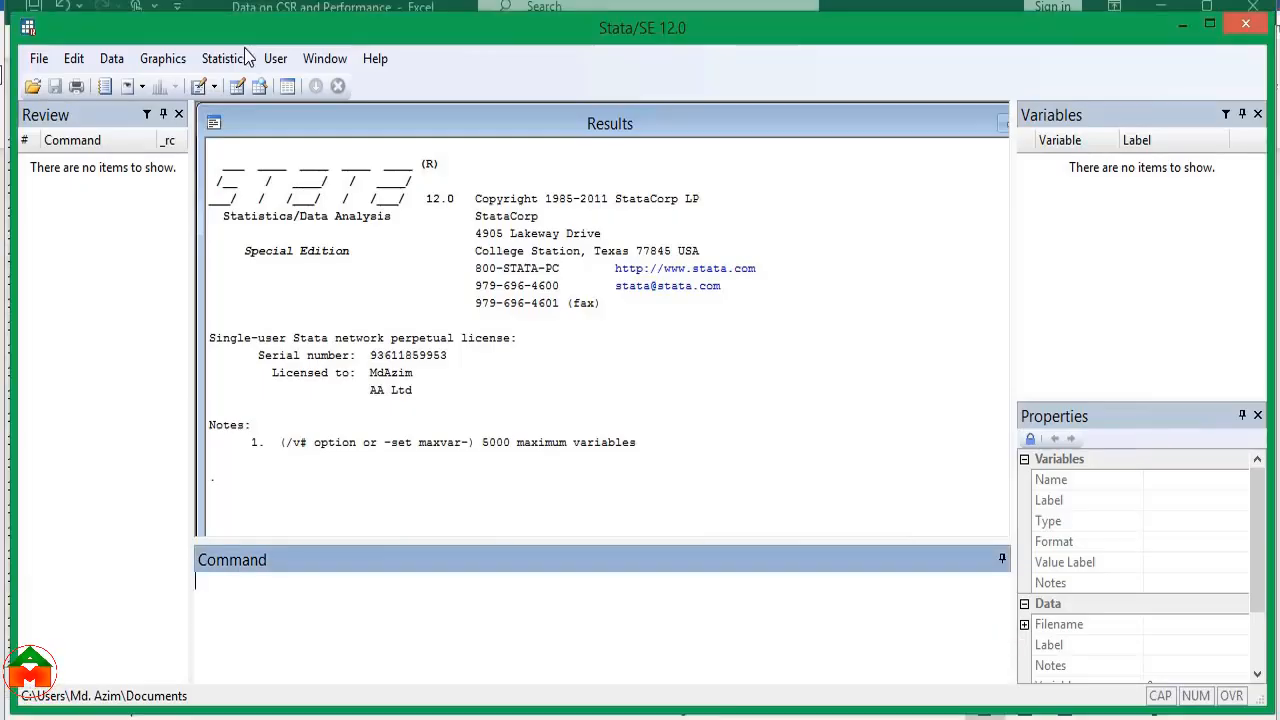
click(110, 58)
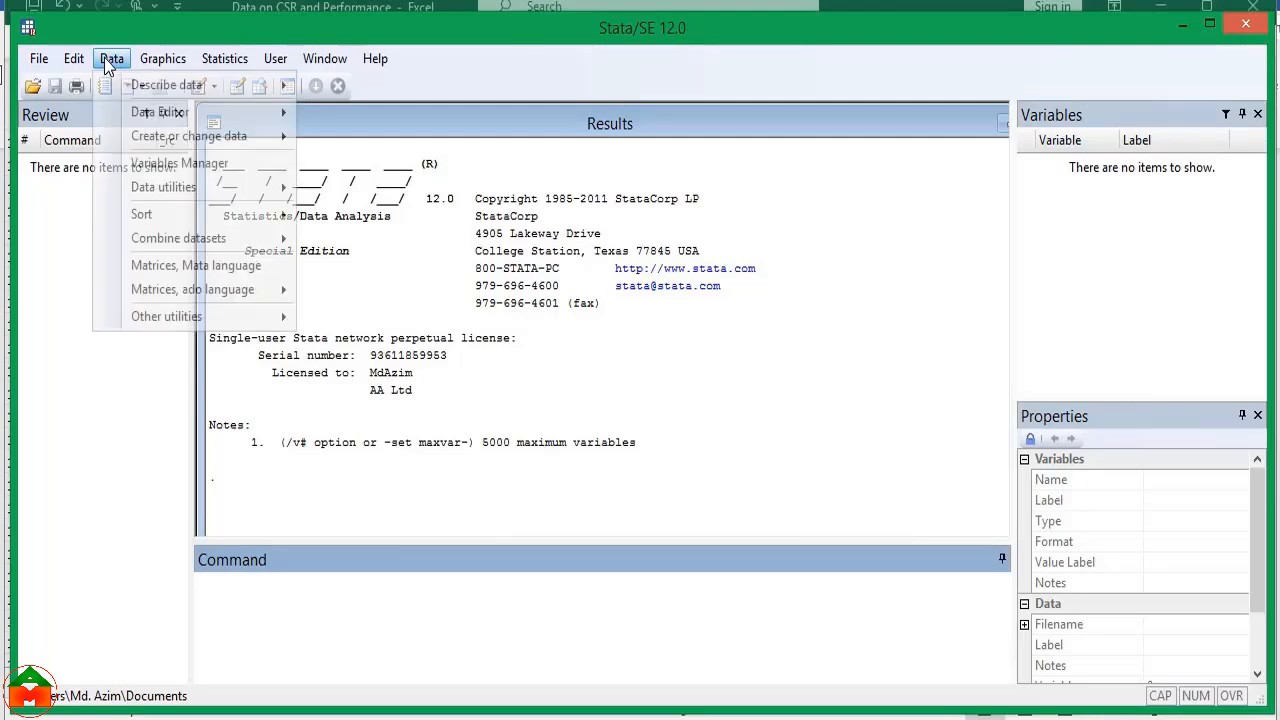
mouse_move(148, 115)
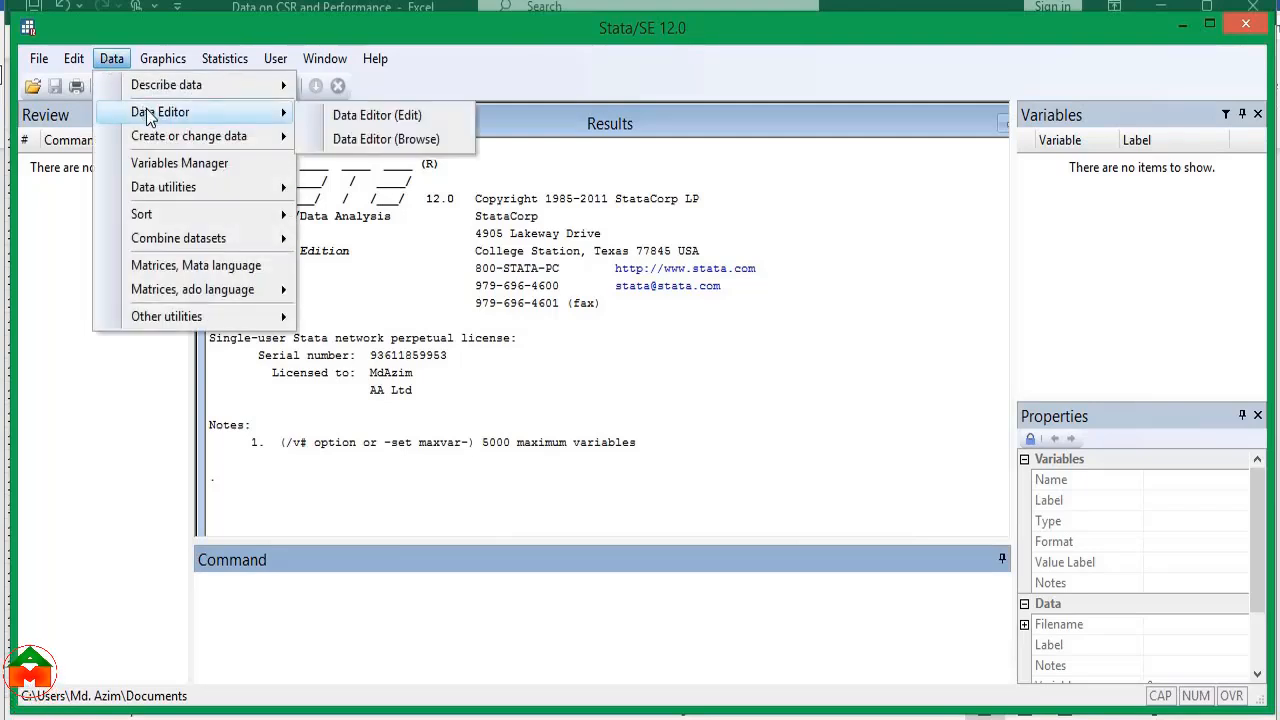
click(366, 116)
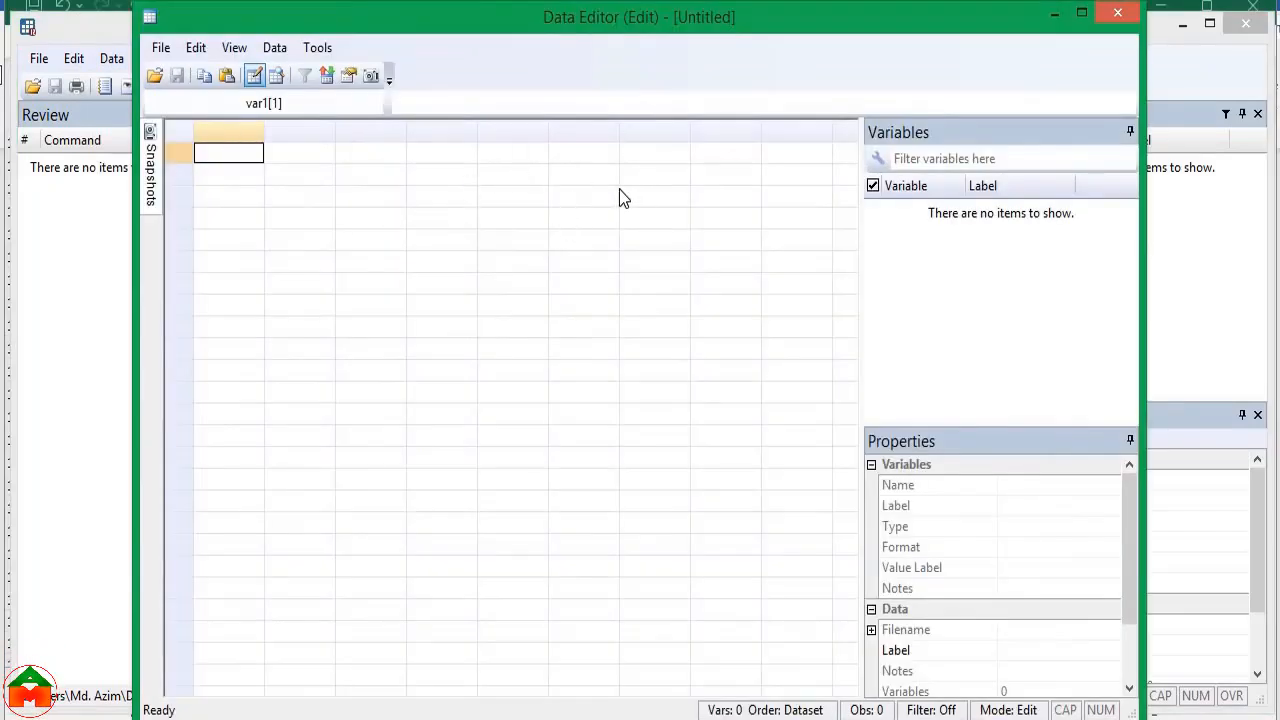
key(ctrl+v)
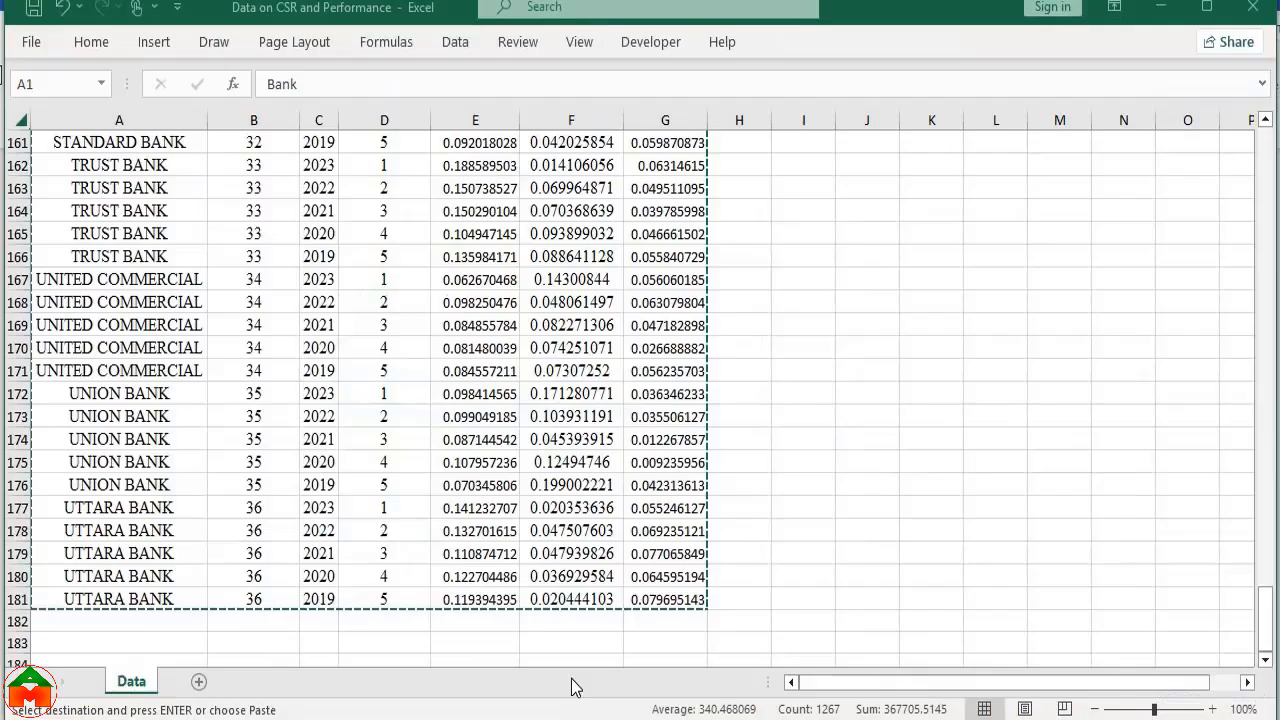
Switch to Excel and check the header row of the copied table, from Bank to CLR
scroll(205, 241, up, 20)
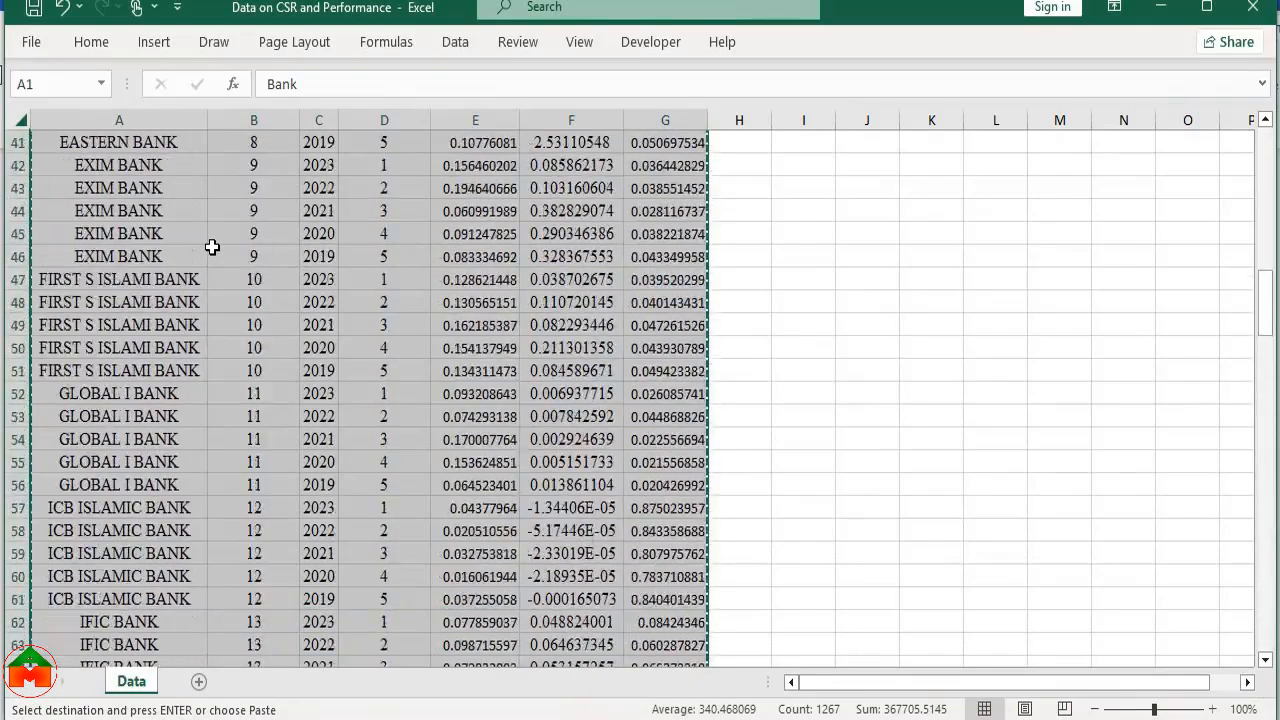
click(243, 188)
drag(118, 140, 690, 142)
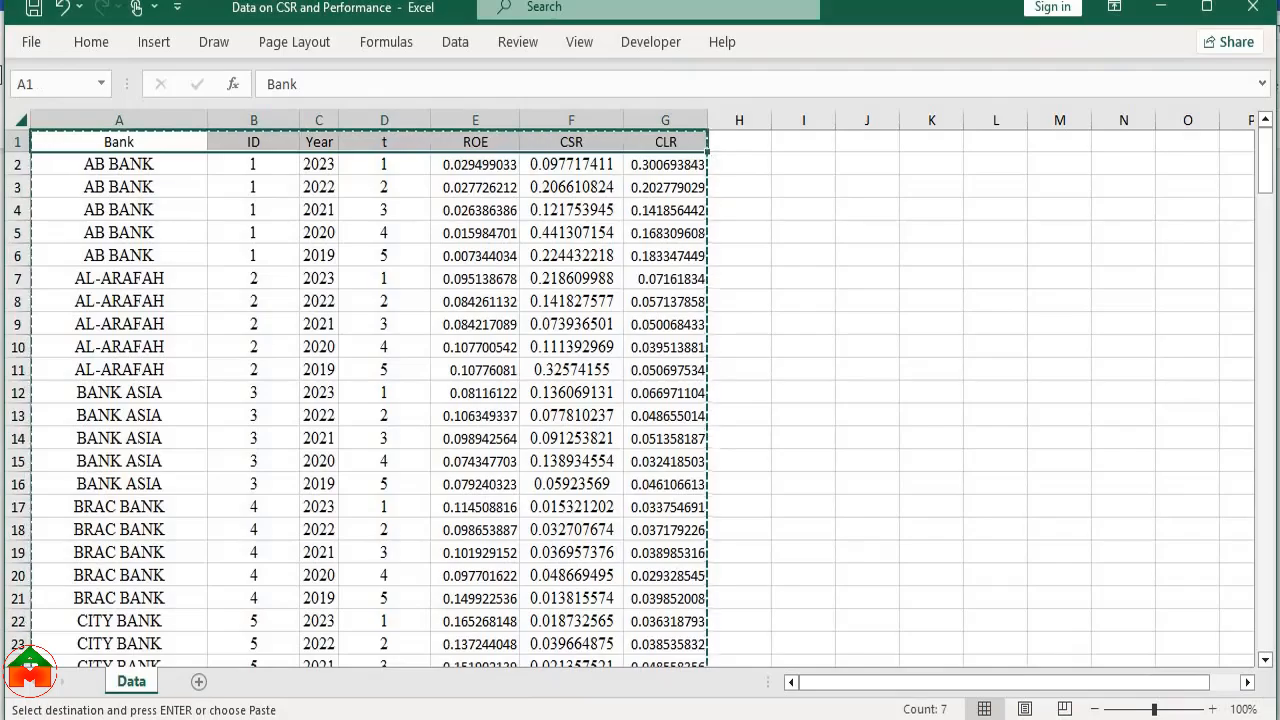
Return to Stata and complete the paste, treating the first row as variable names
mouse_move(870, 718)
click(757, 672)
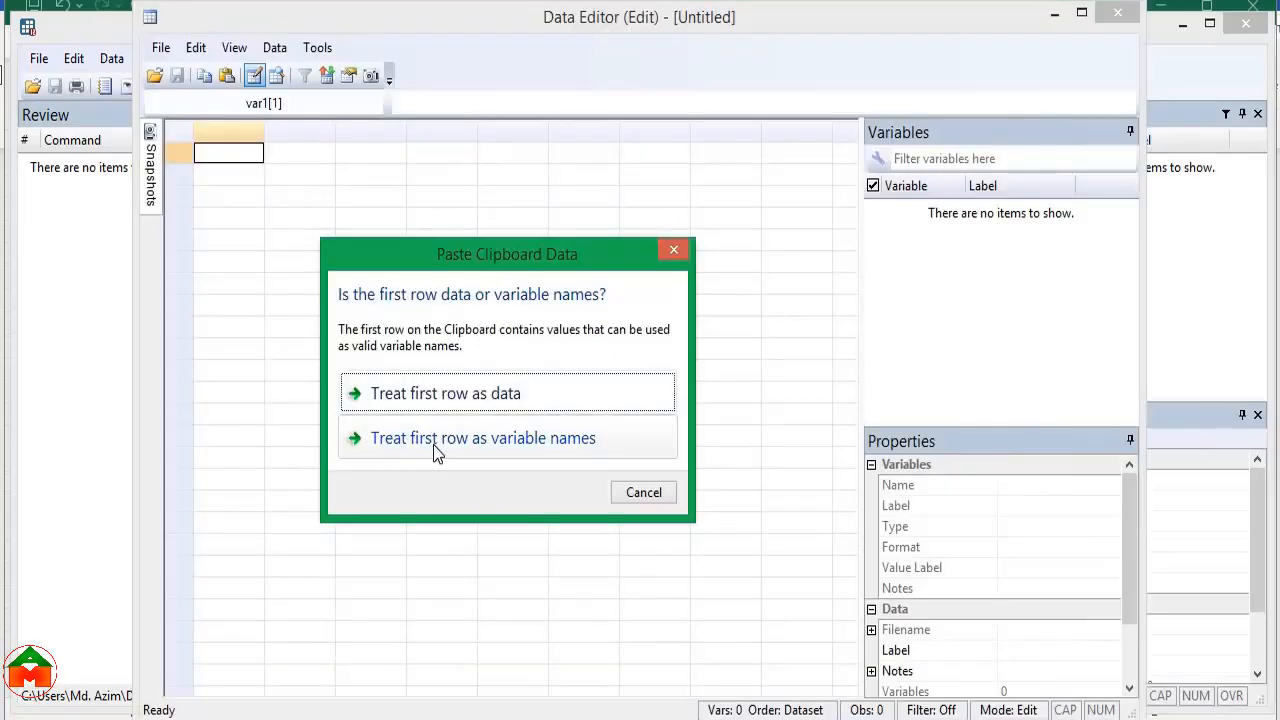
click(520, 449)
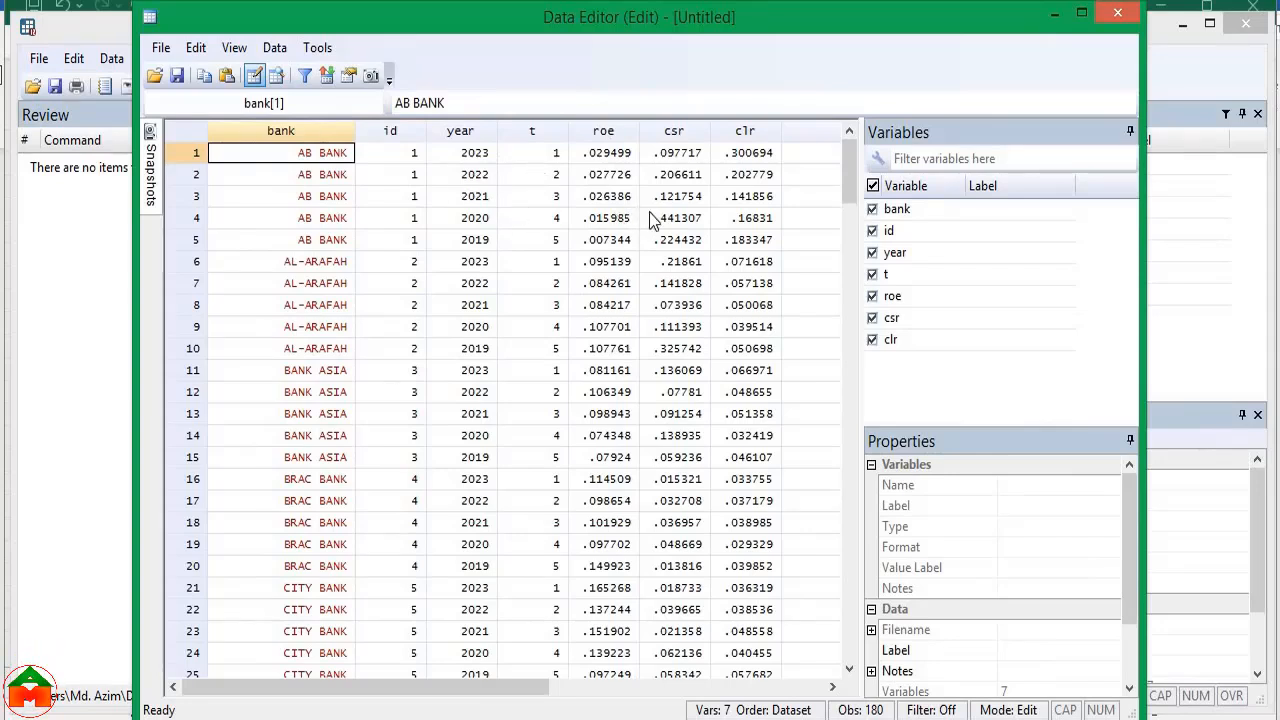
Check the storage type and format of each imported variable, from bank through clr
click(938, 140)
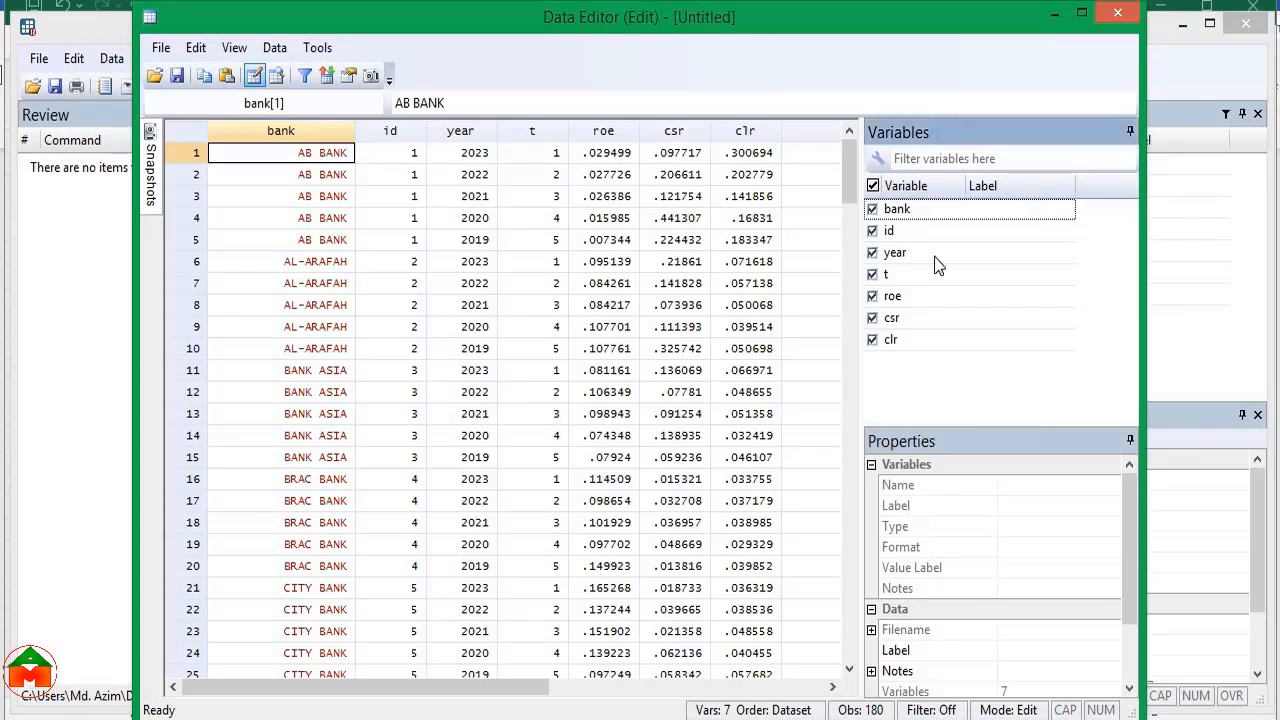
click(903, 212)
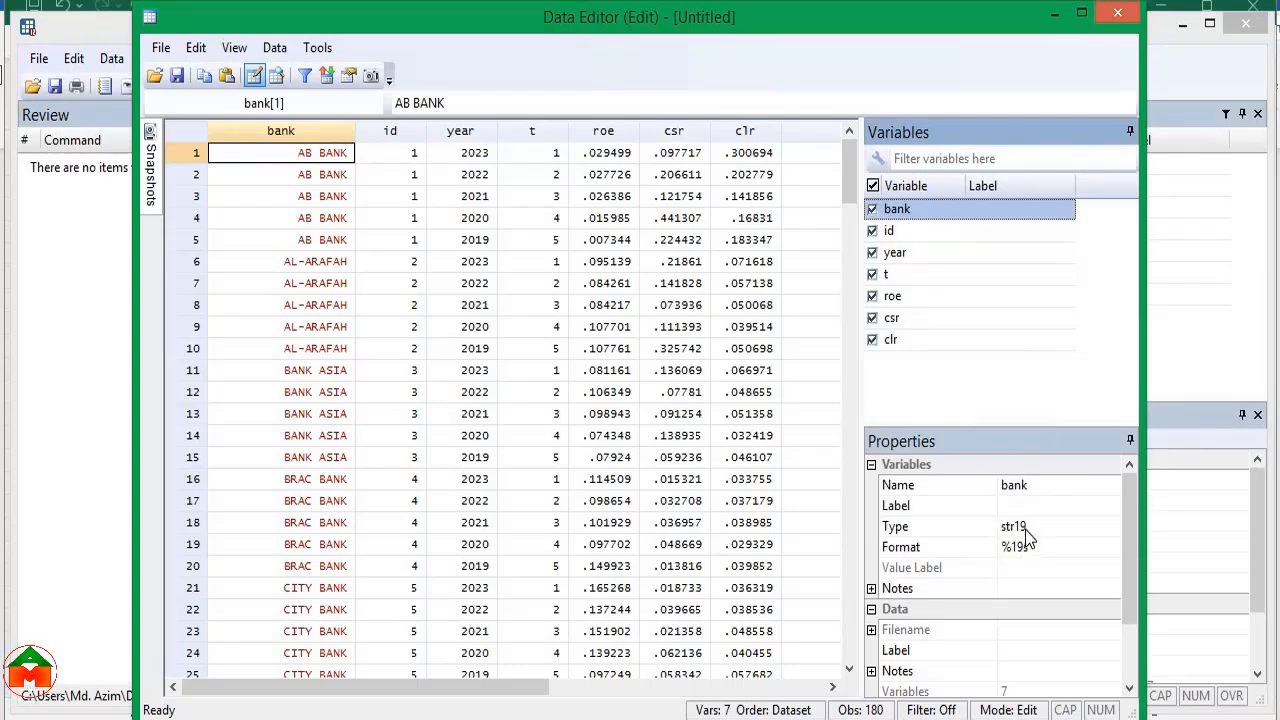
click(891, 230)
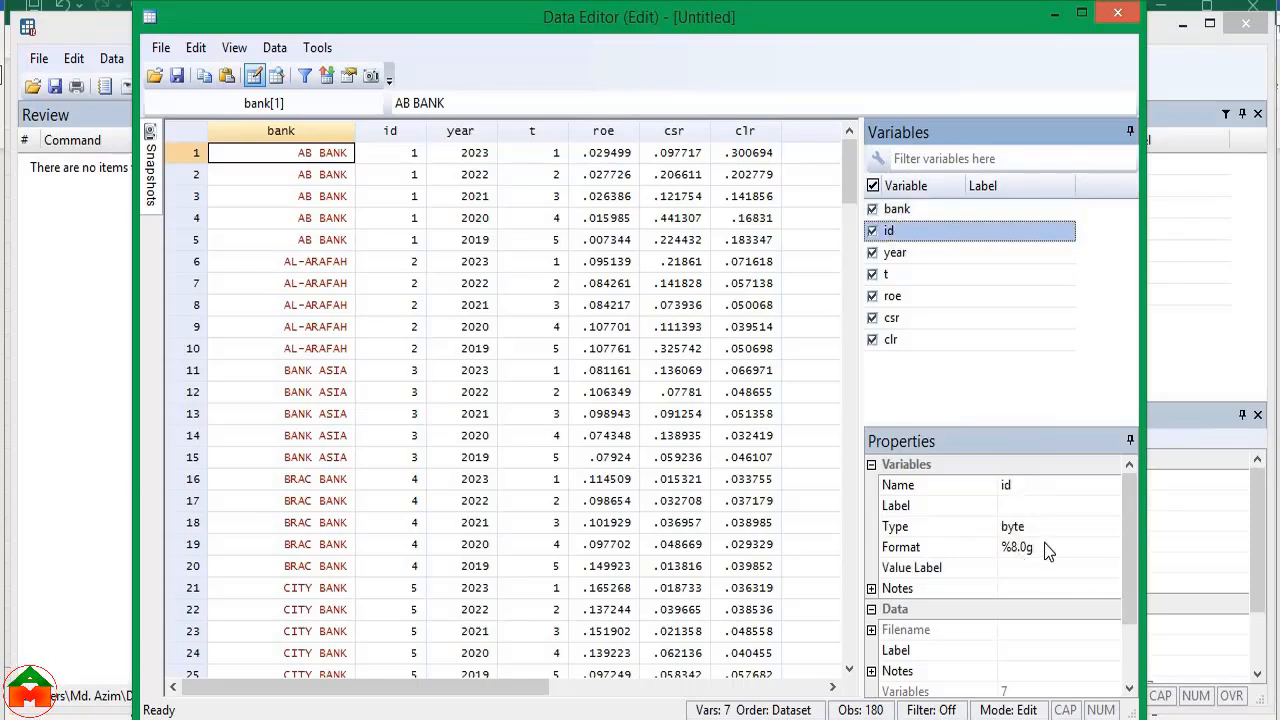
click(893, 254)
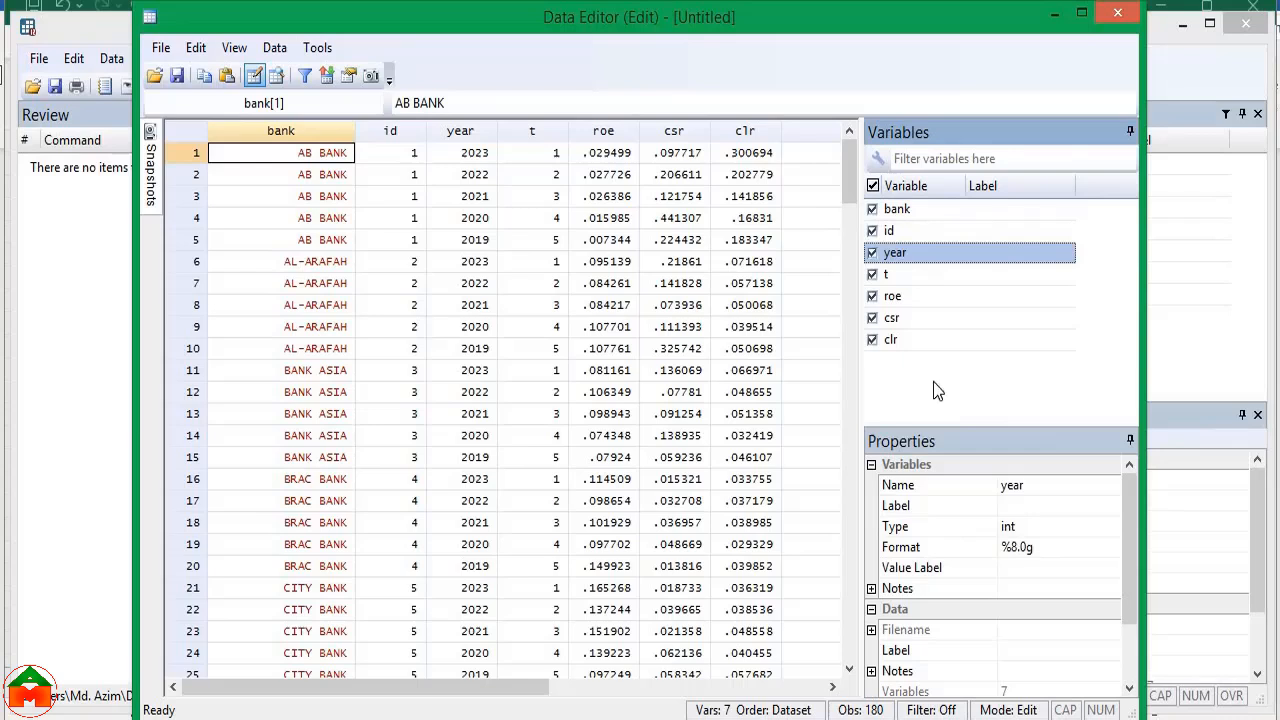
click(886, 275)
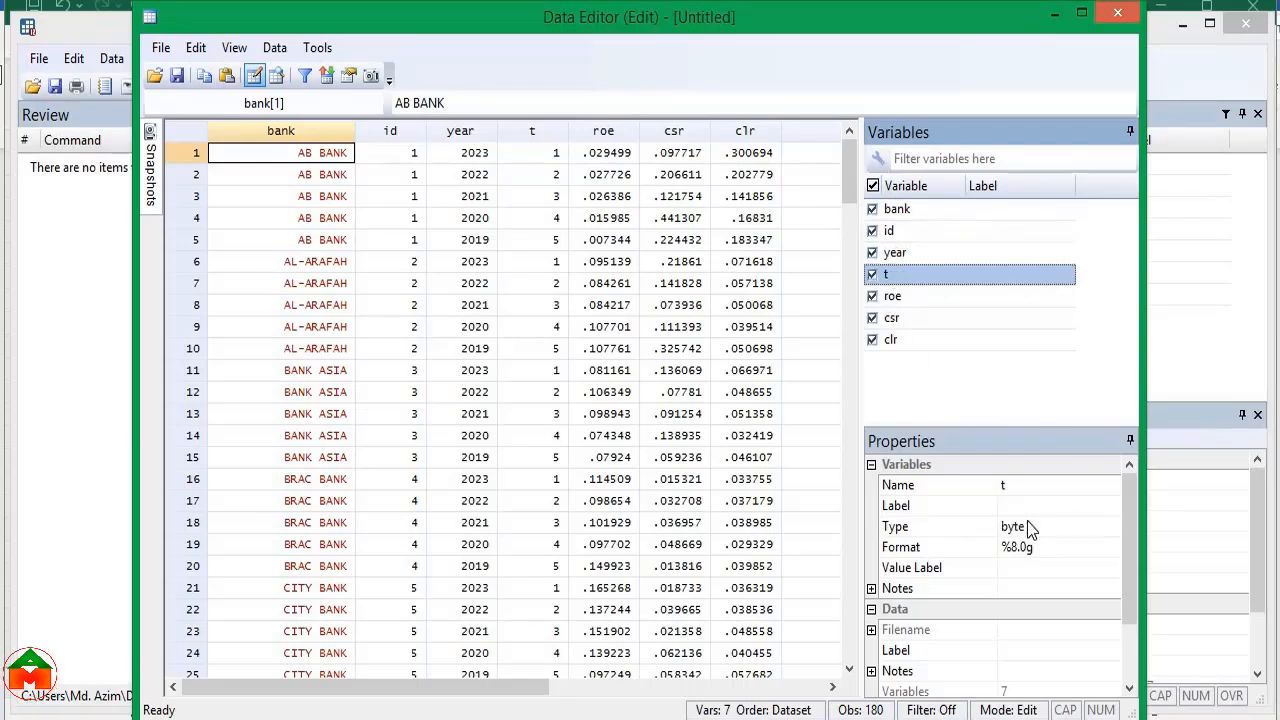
click(904, 298)
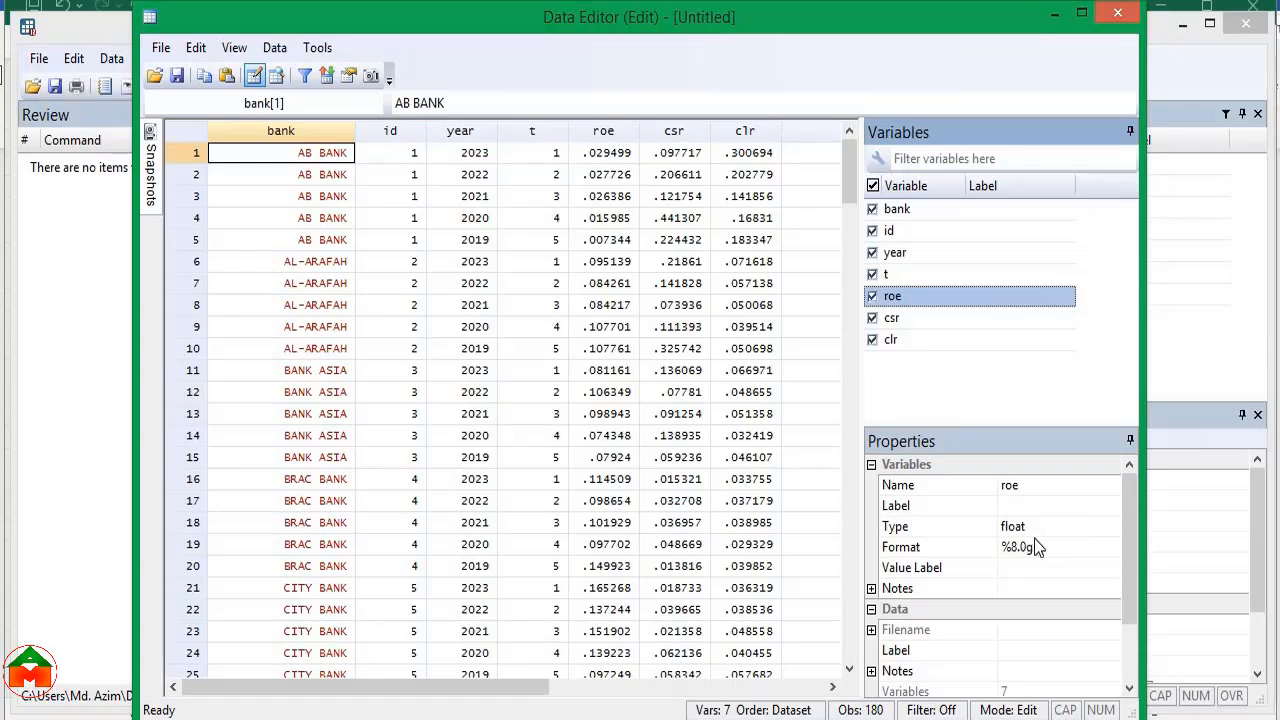
click(914, 317)
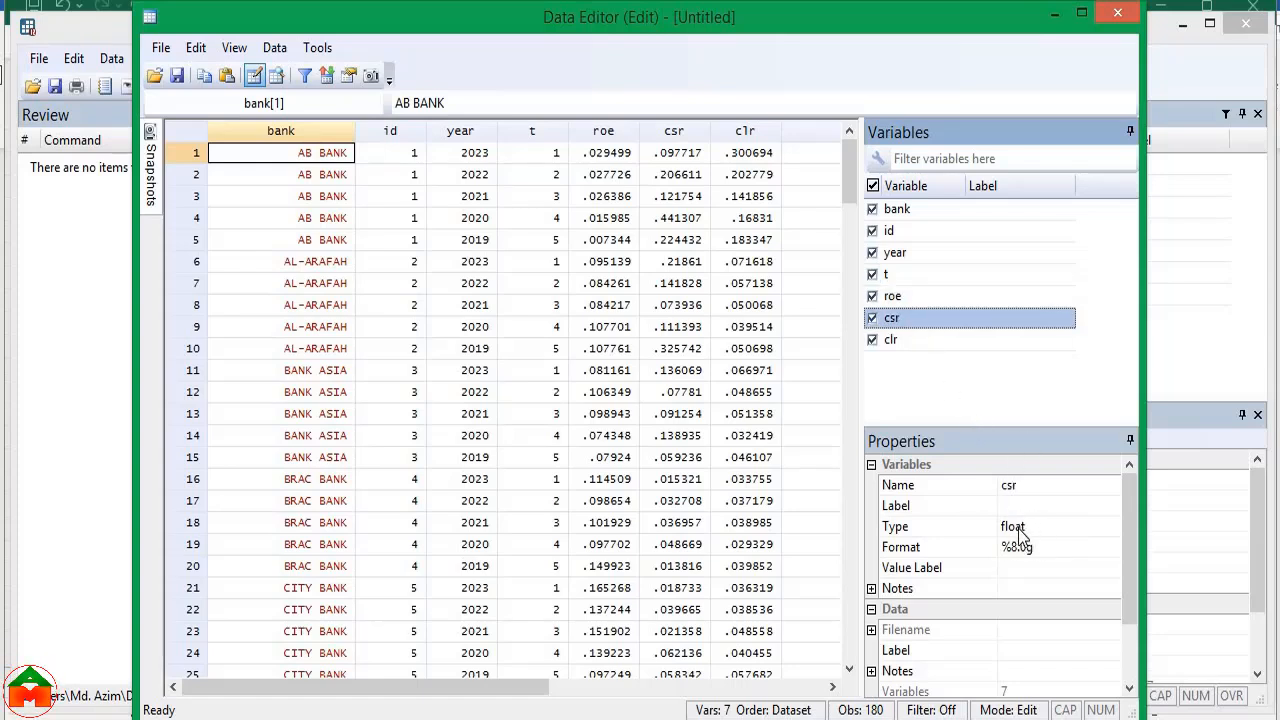
click(912, 342)
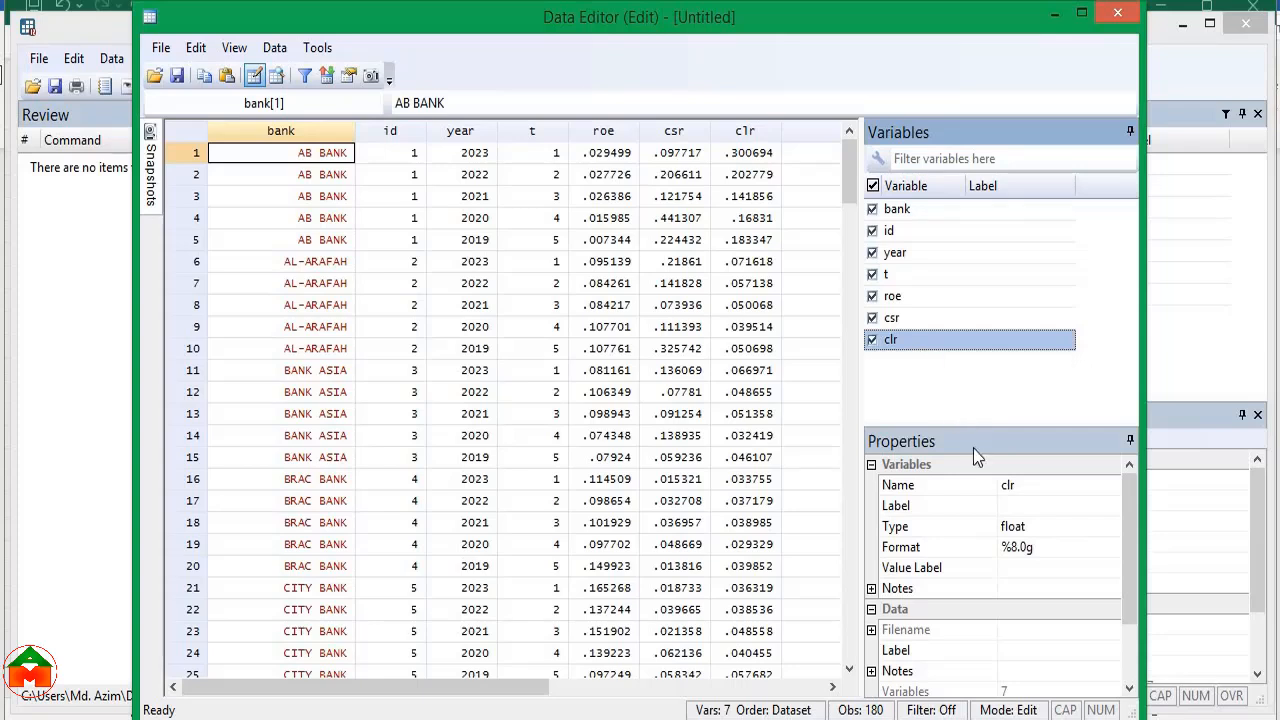
click(1016, 526)
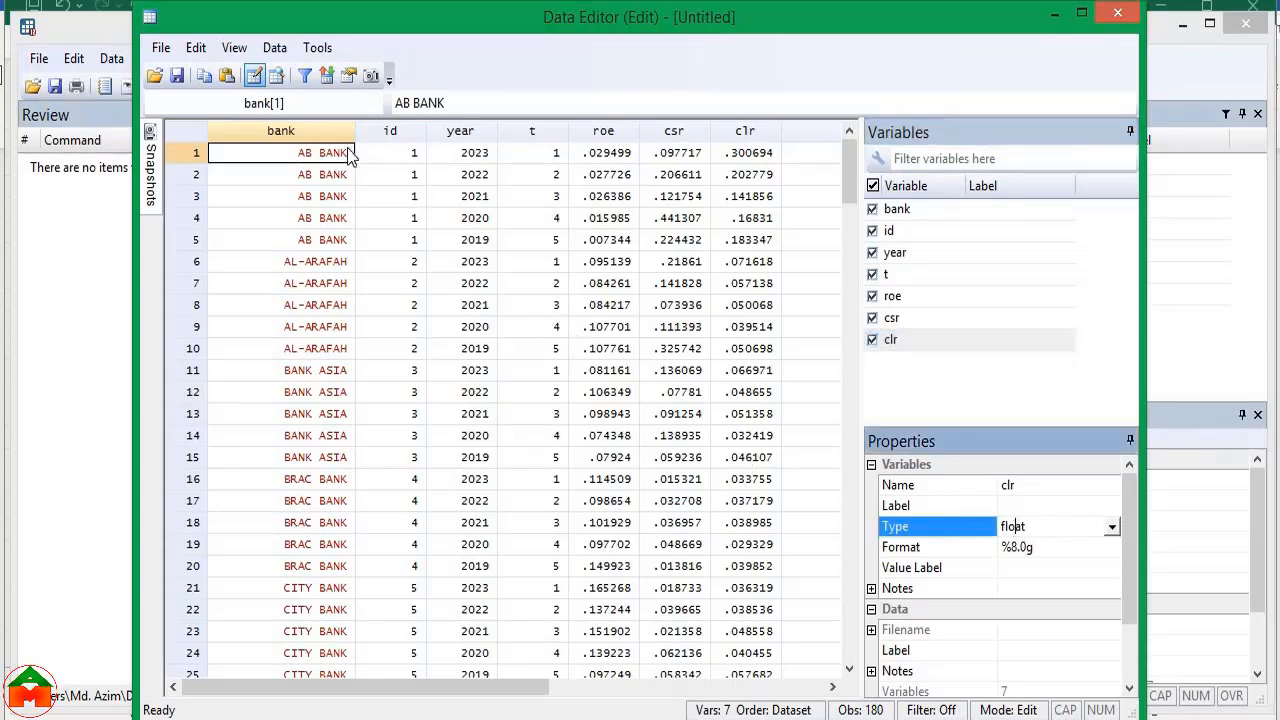
Examine the id, t, roe, csr and clr columns in the data grid, including the t values of the AL-ARAFAH rows
click(394, 130)
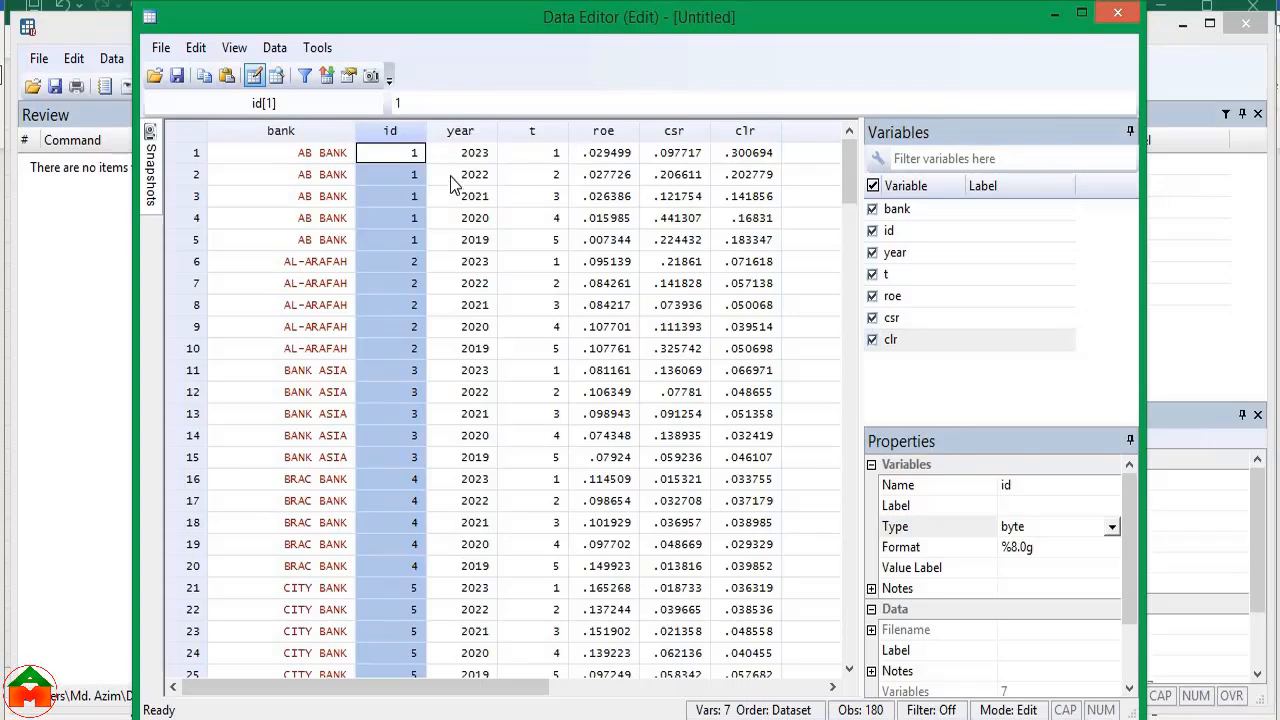
click(531, 134)
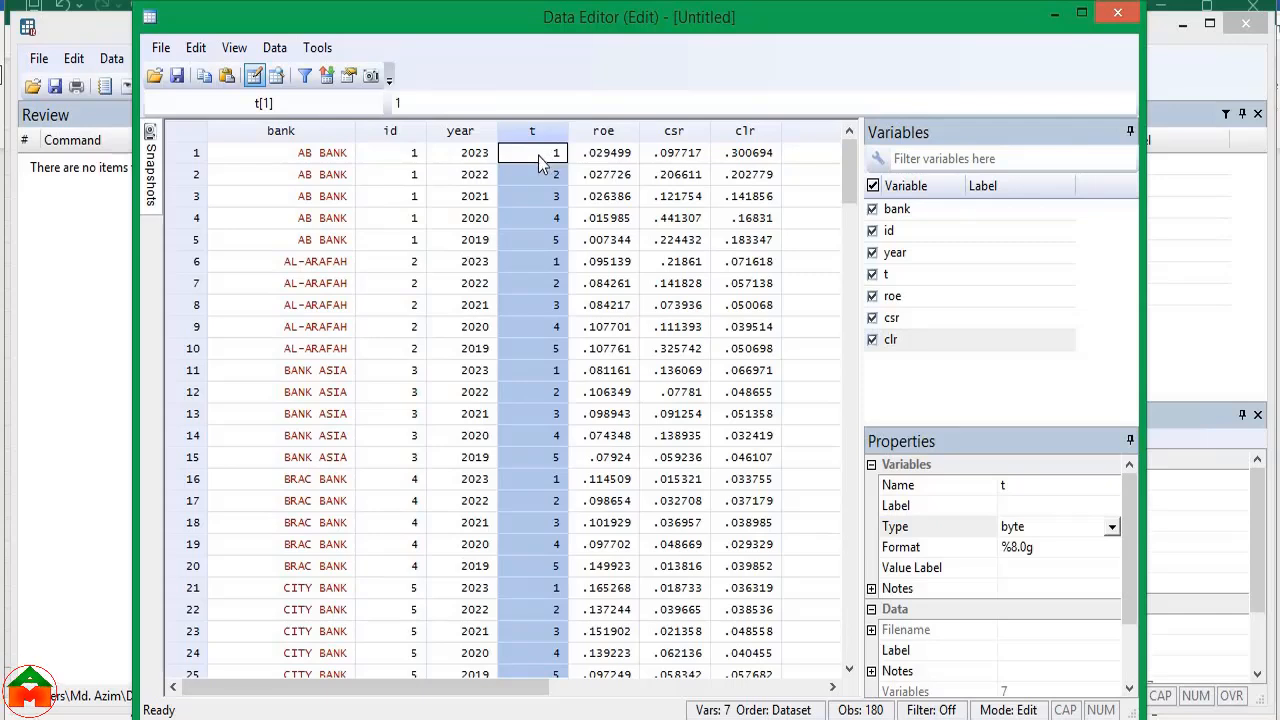
drag(540, 162, 552, 348)
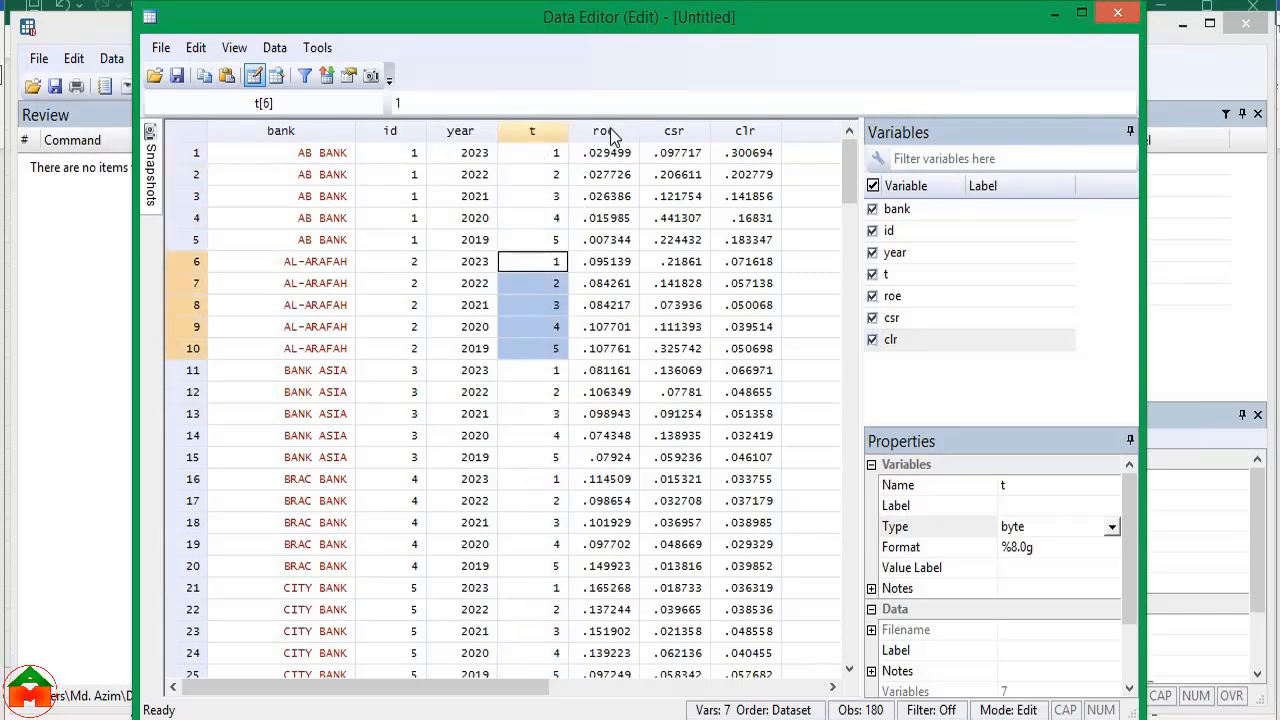
click(604, 134)
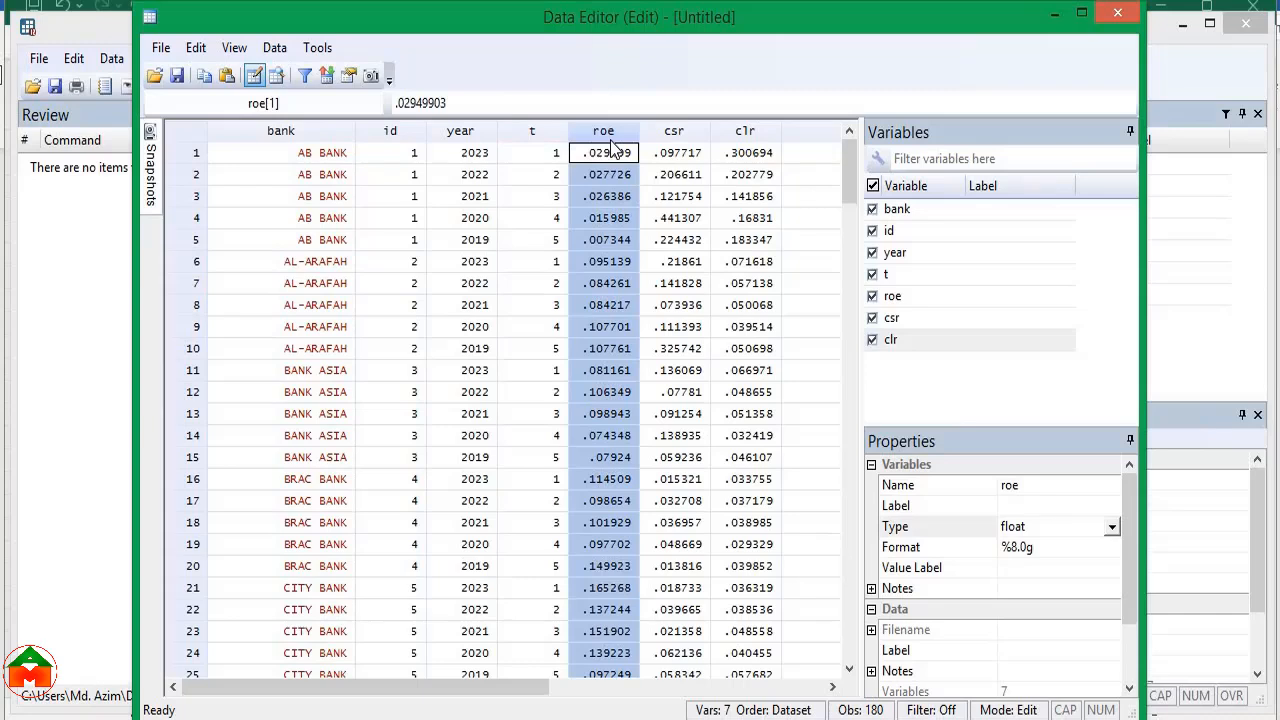
click(698, 137)
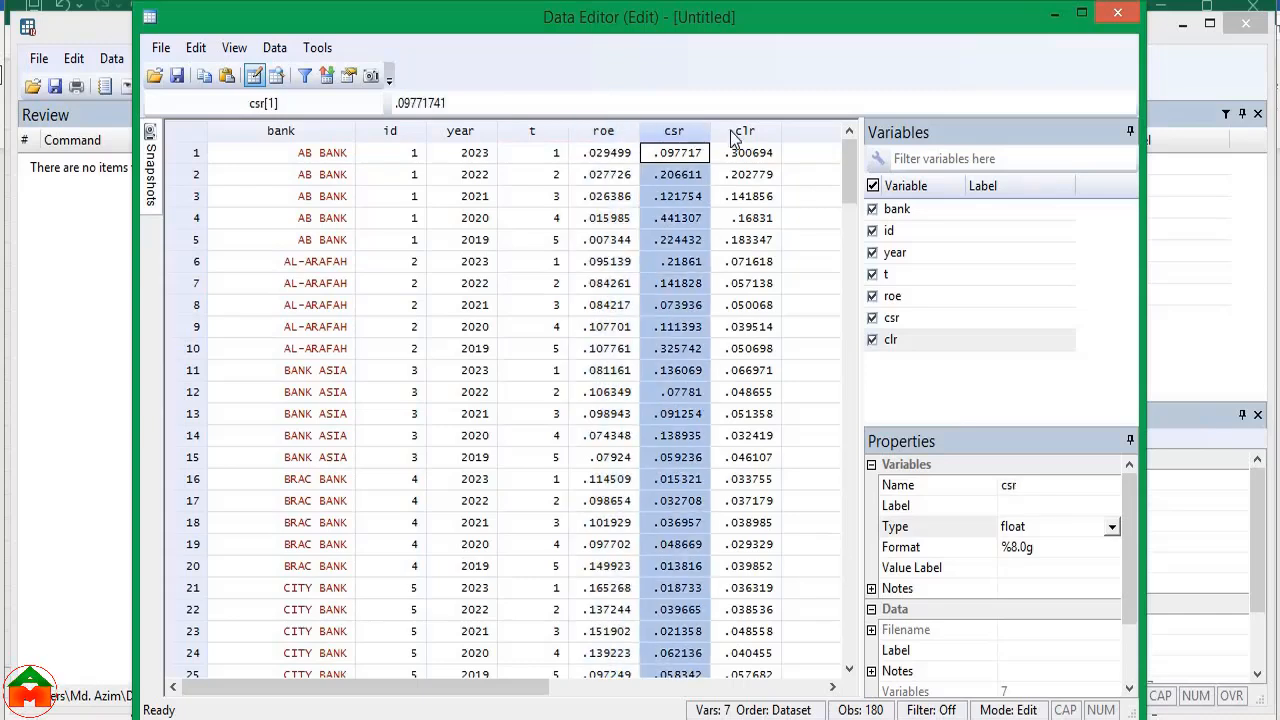
click(752, 134)
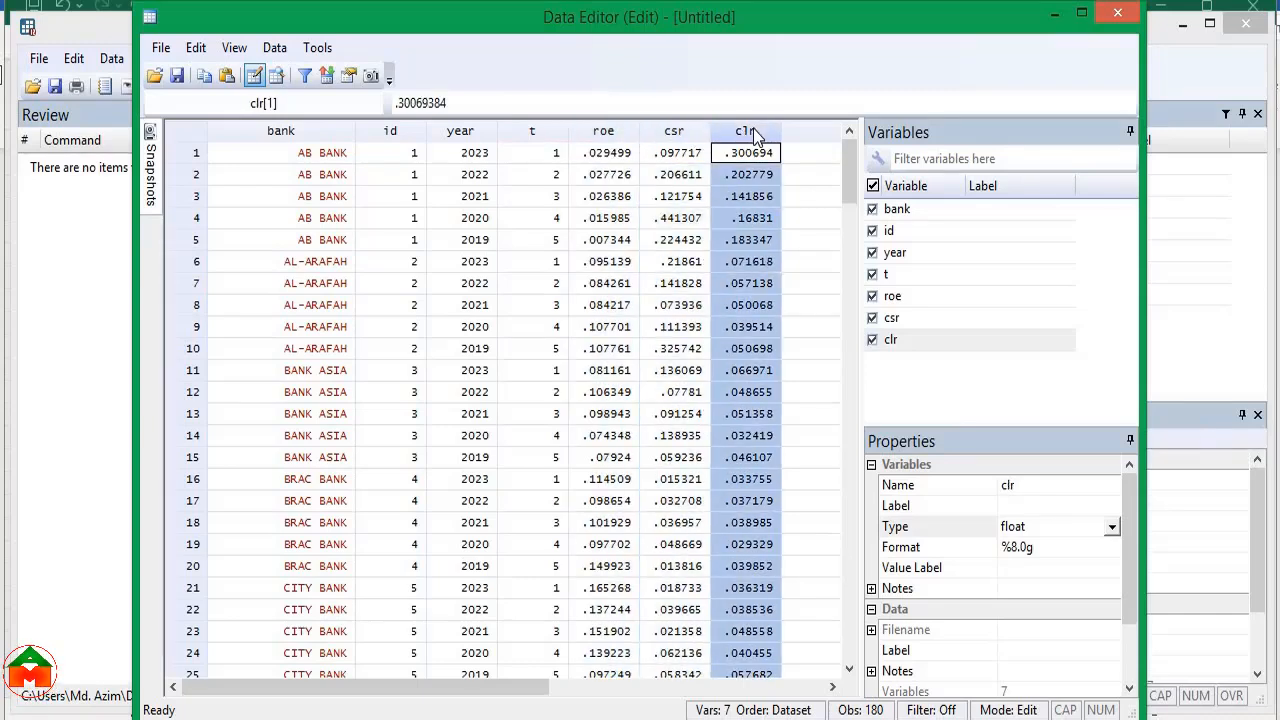
click(611, 137)
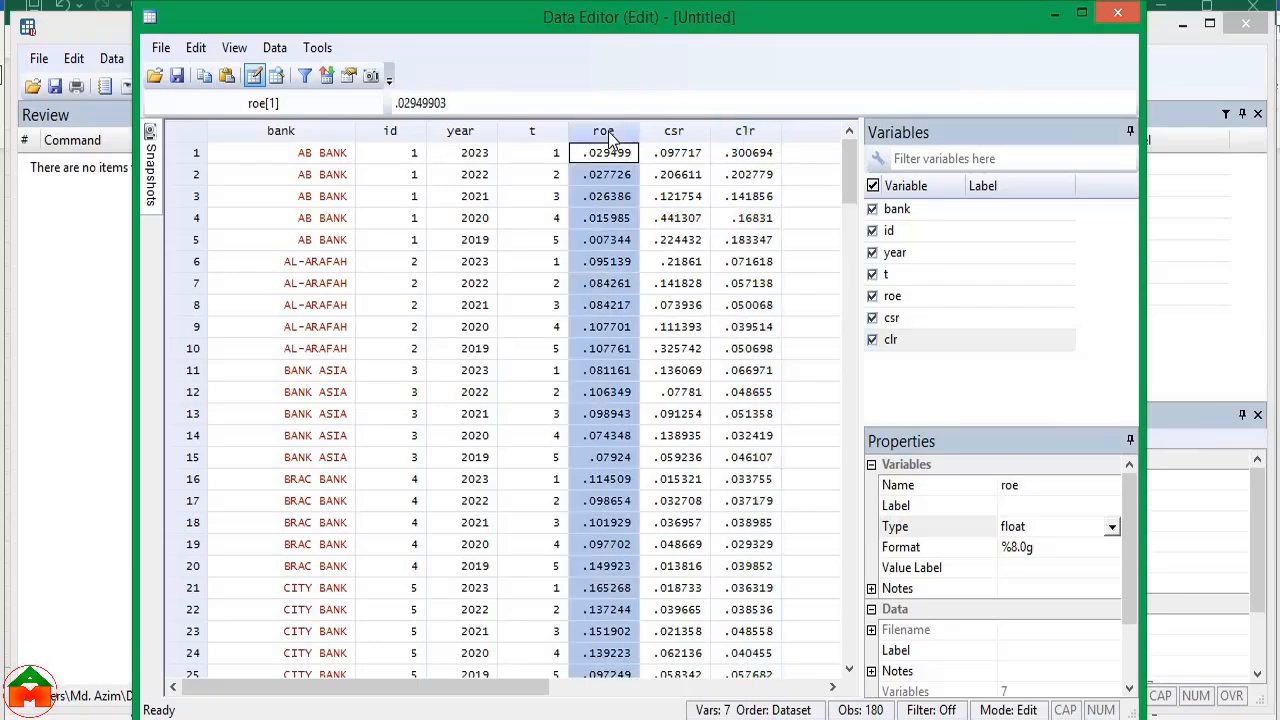
click(674, 136)
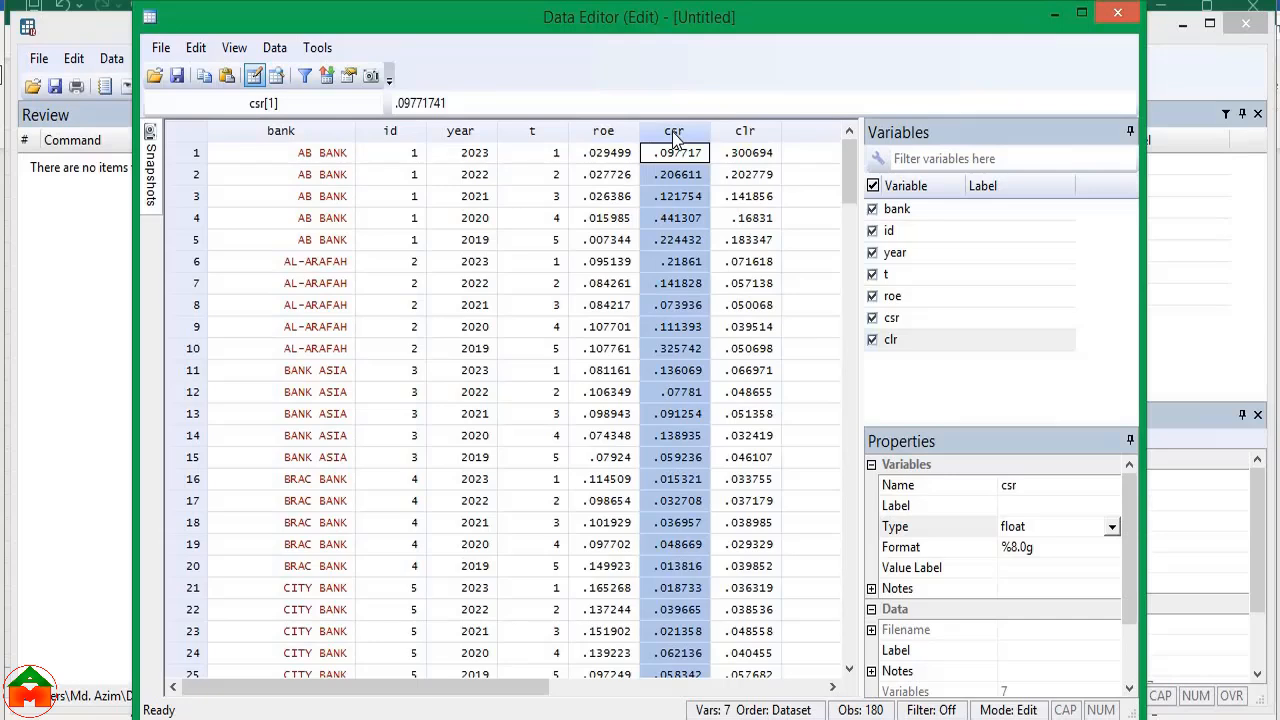
click(740, 135)
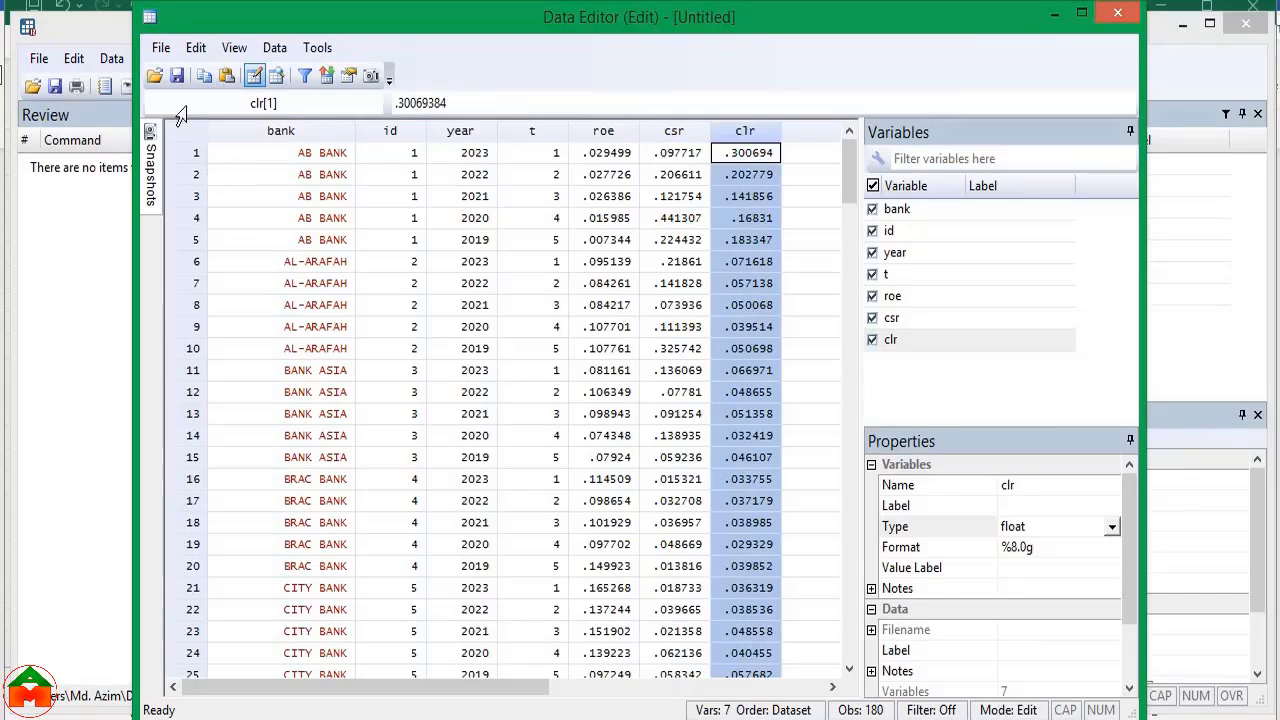
Save the dataset as "Data_CSR and Performance" in the Article_CSR and Performance folder and close the Data Editor
click(175, 74)
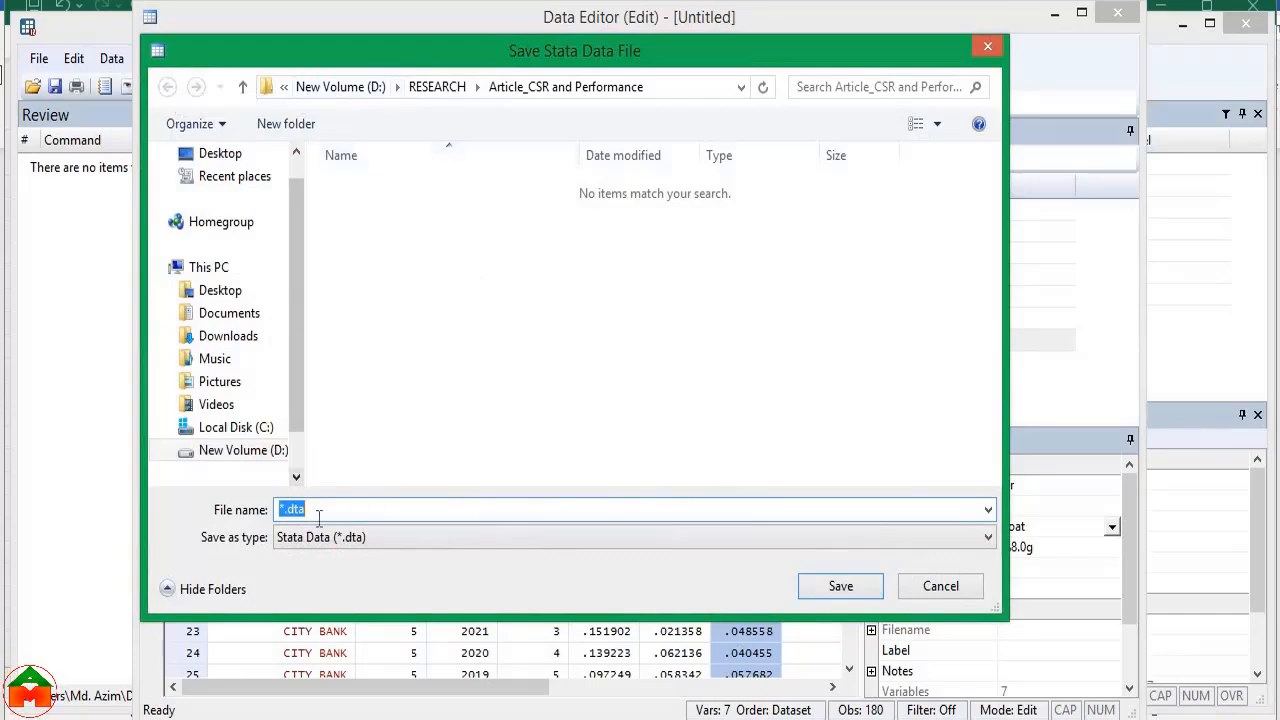
text(Data_CSR and Performance)
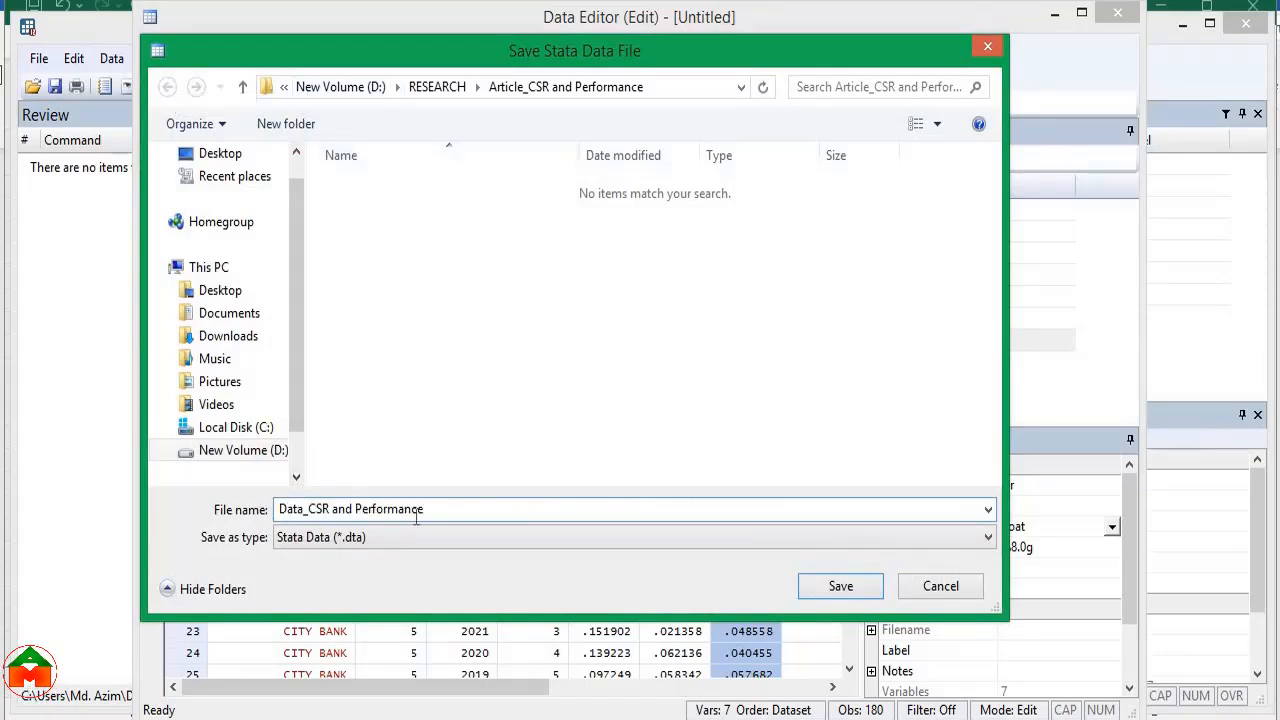
click(818, 586)
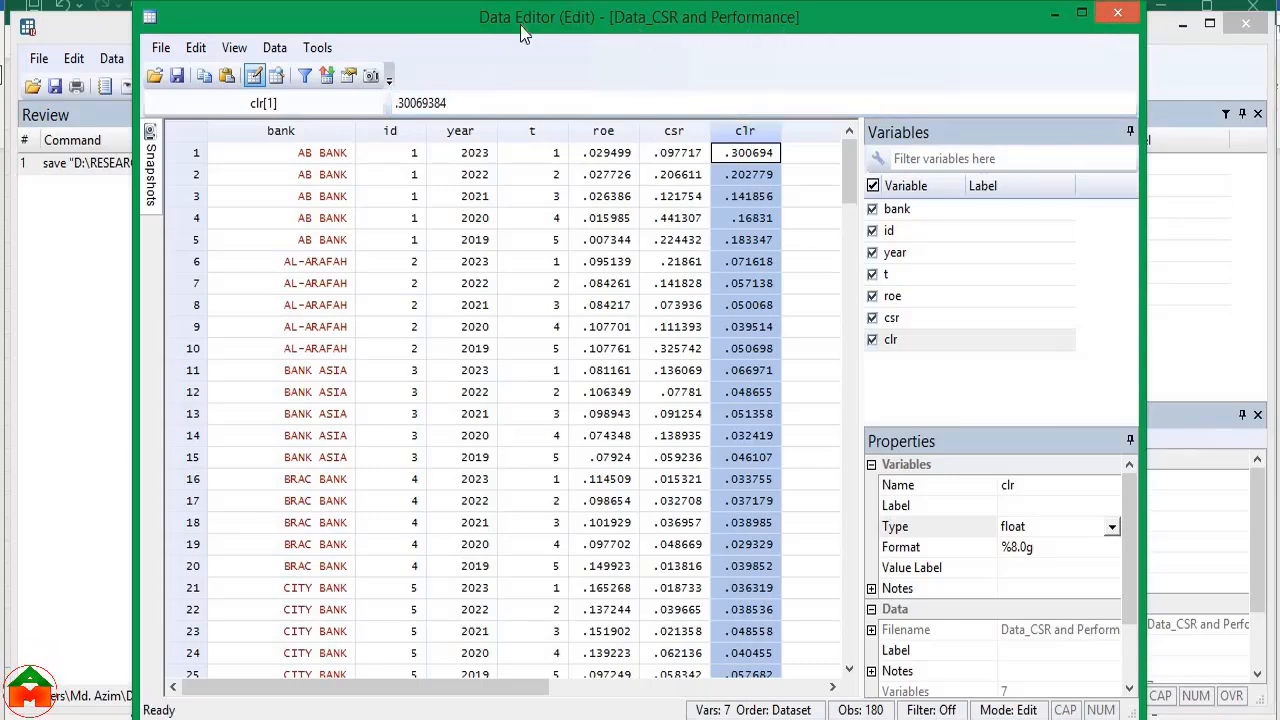
click(1117, 12)
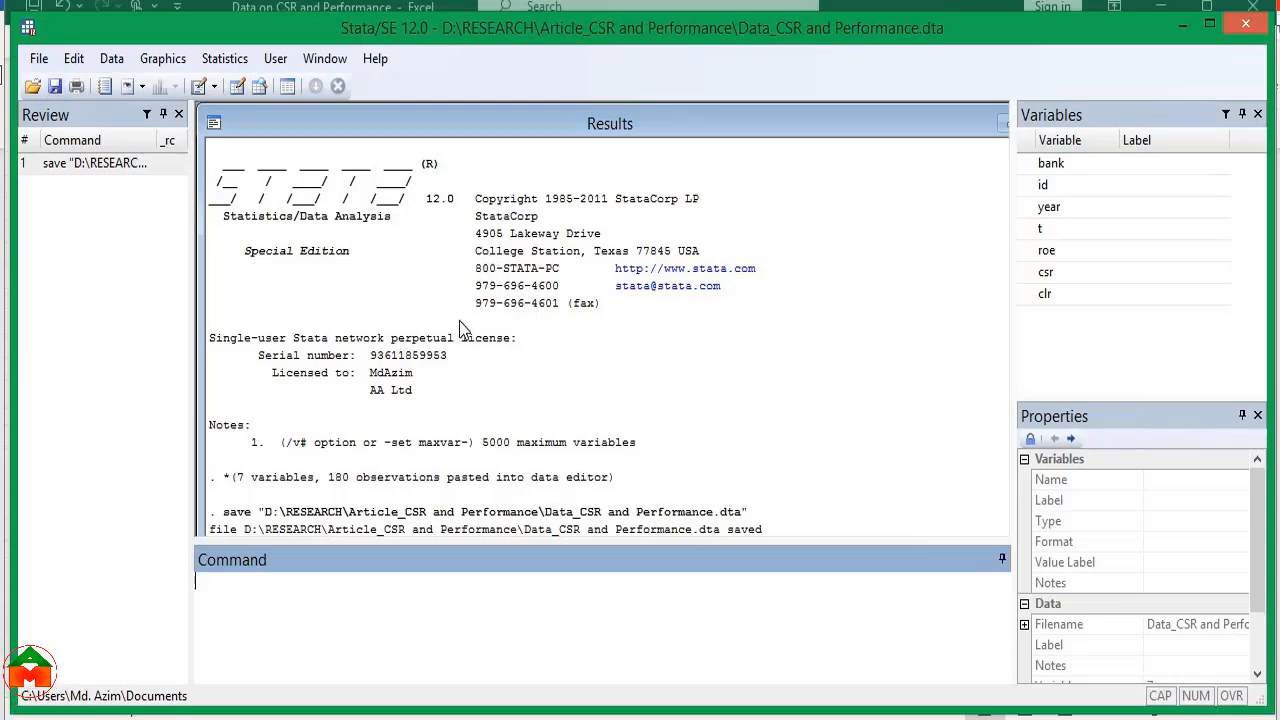
Begin a formatted log (.smcl) named "Log File_CSR and Performance" in the Article_CSR and Performance folder
click(38, 58)
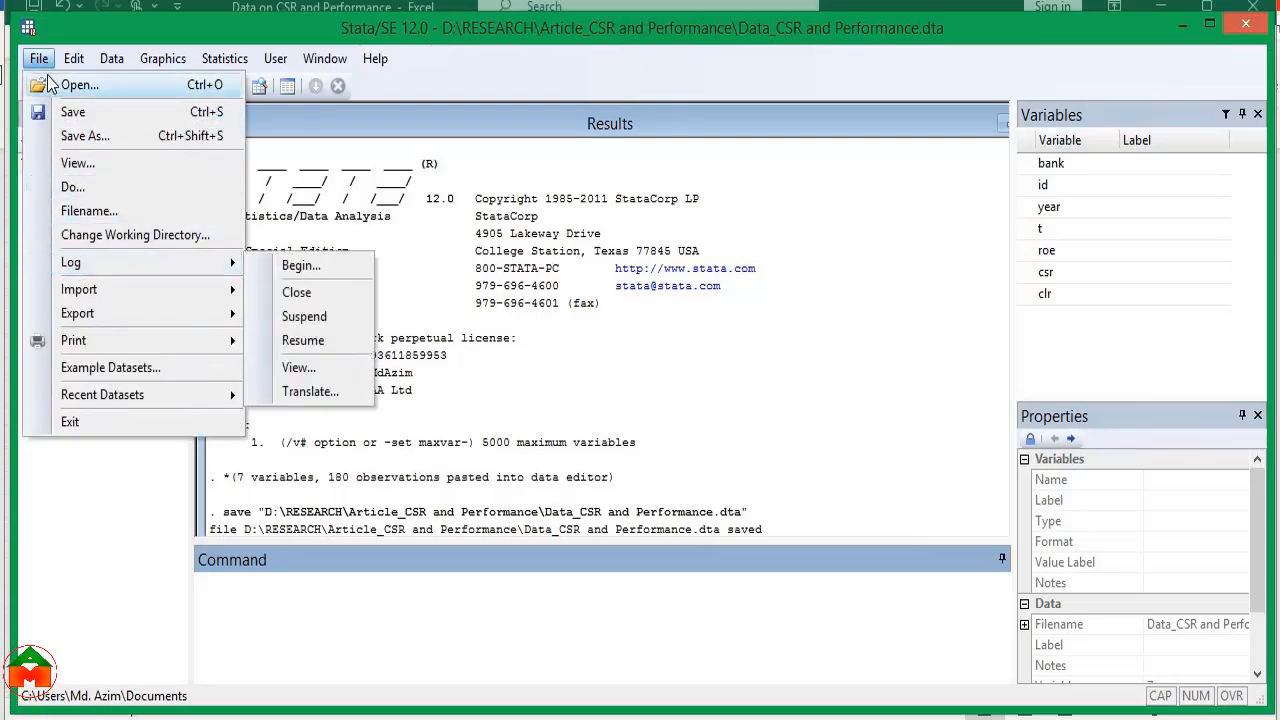
mouse_move(90, 270)
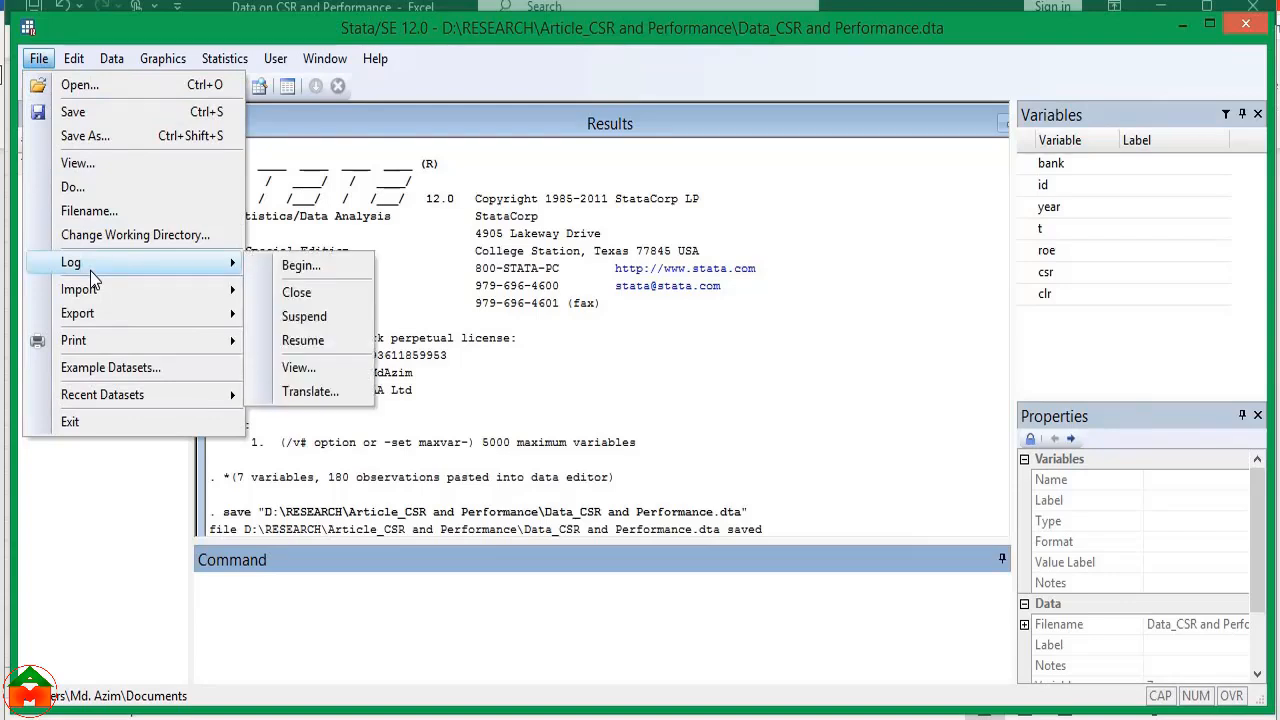
click(303, 268)
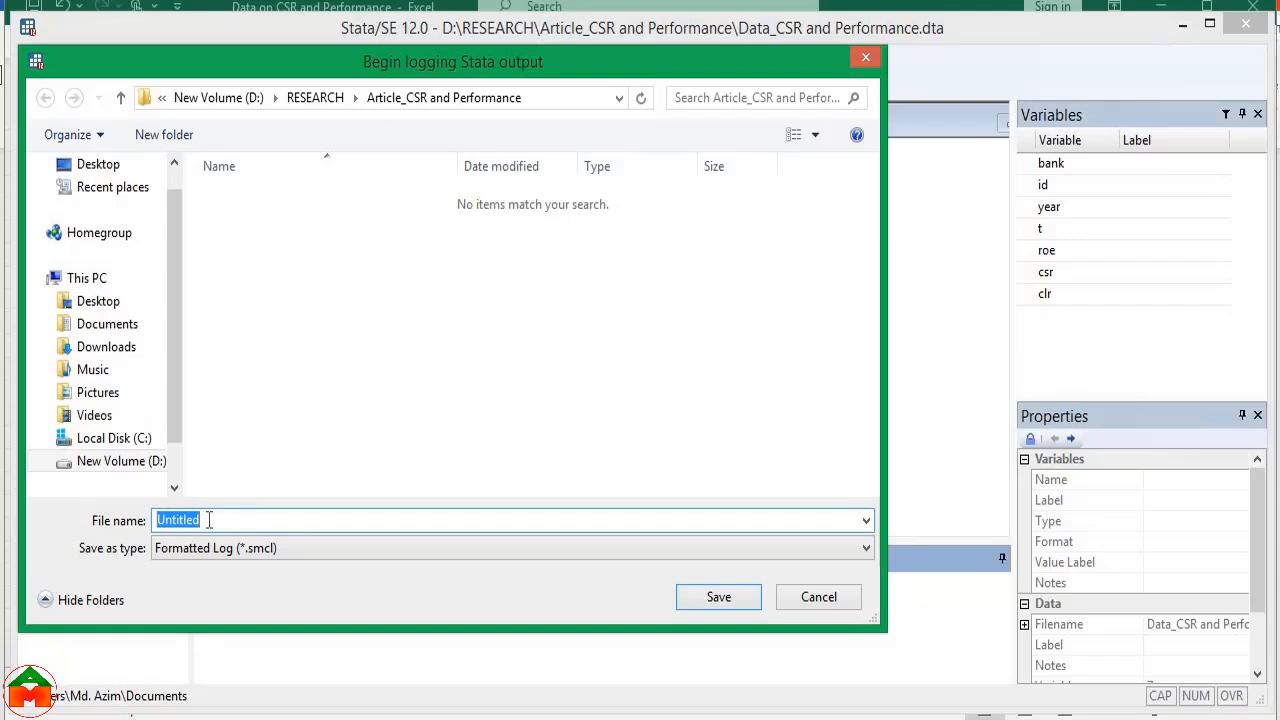
text(Log File_CSR and Performance)
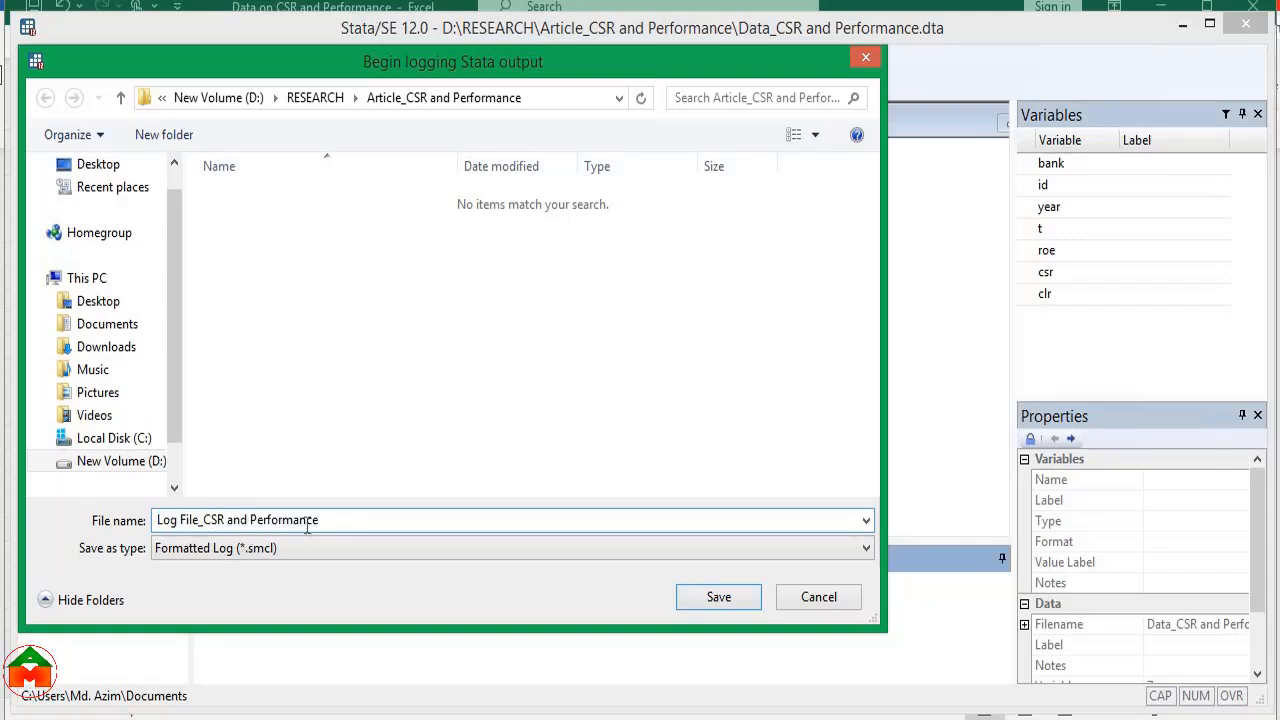
click(716, 597)
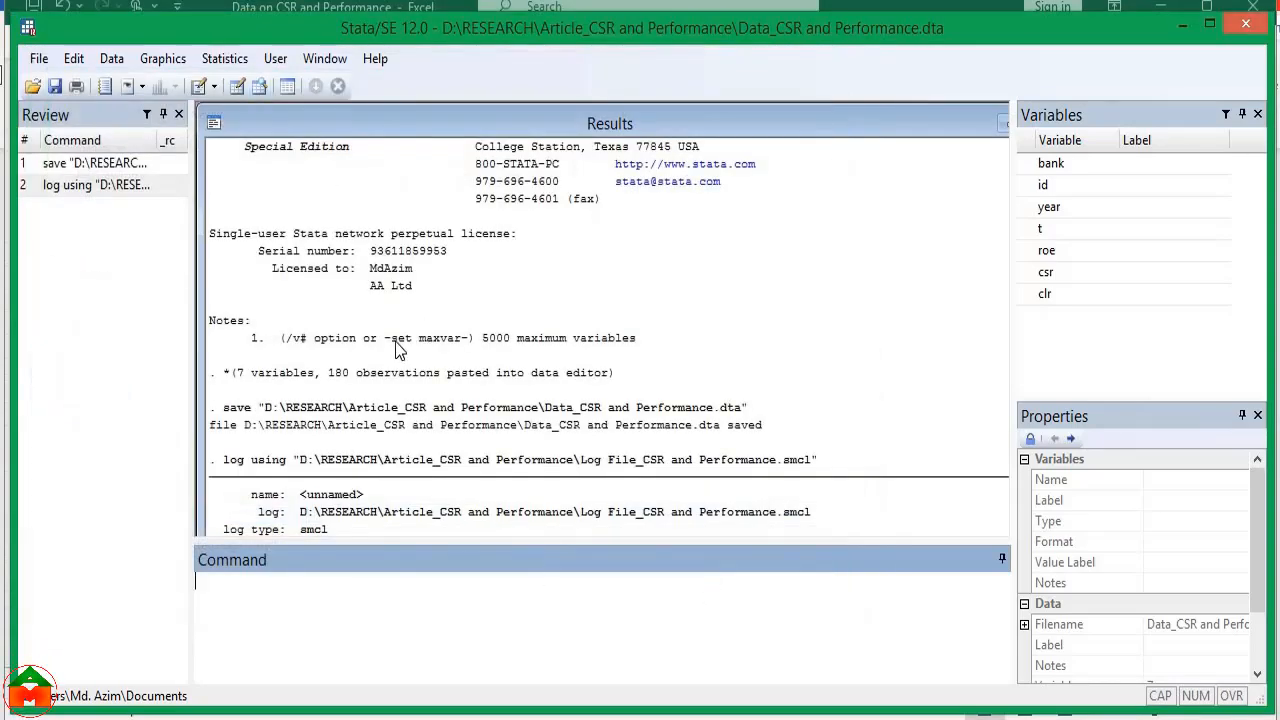
click(38, 58)
mouse_move(146, 265)
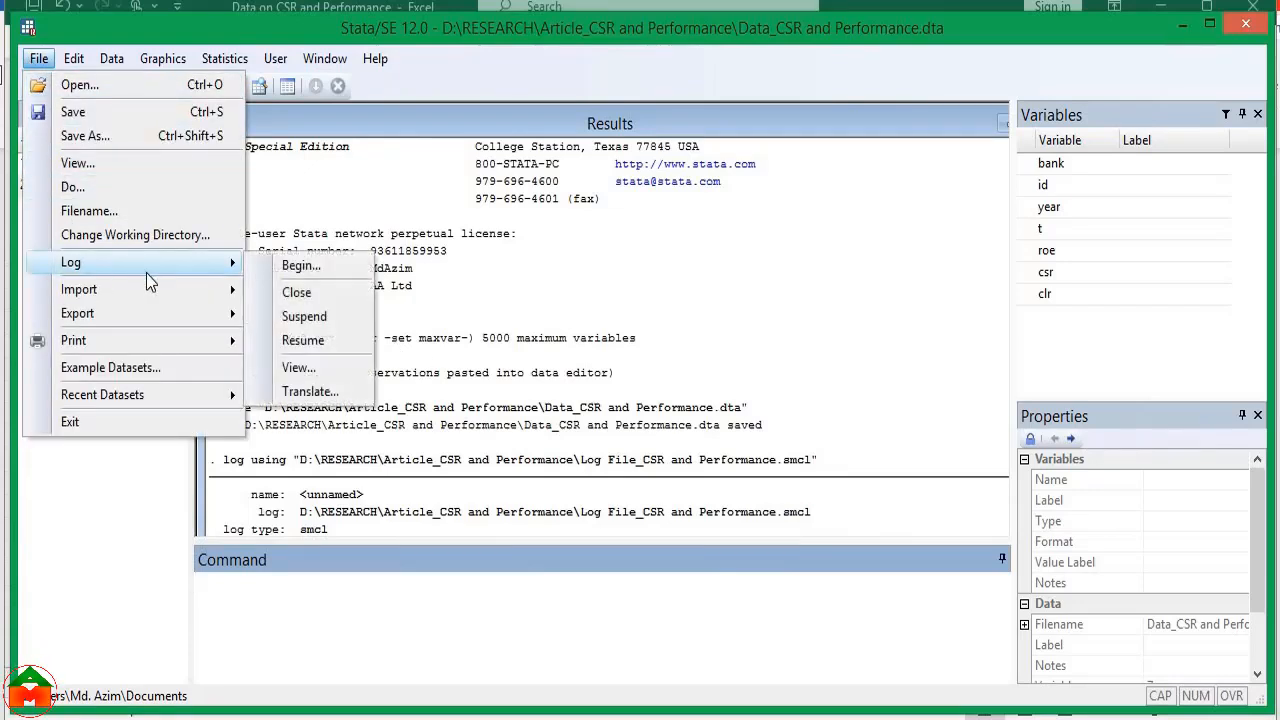
click(295, 293)
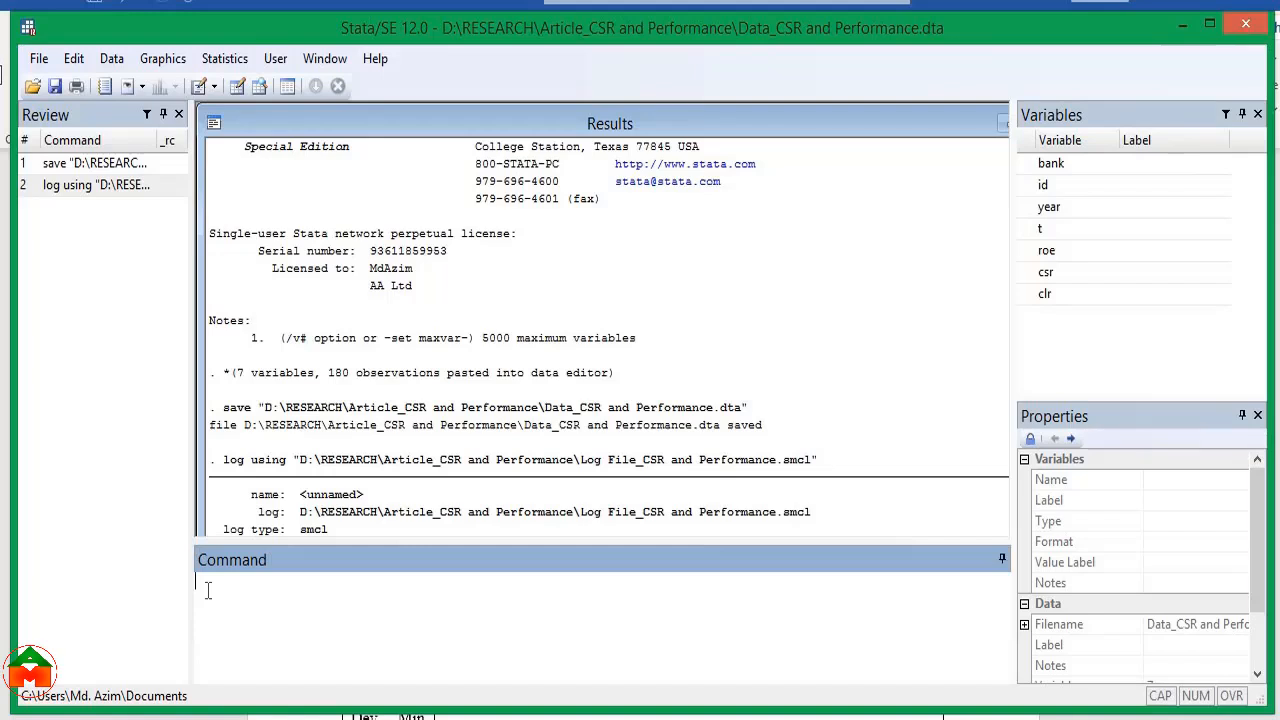
Declare the dataset as panel data with xtset, using id as the panel variable and t as the time variable
text(xtset)
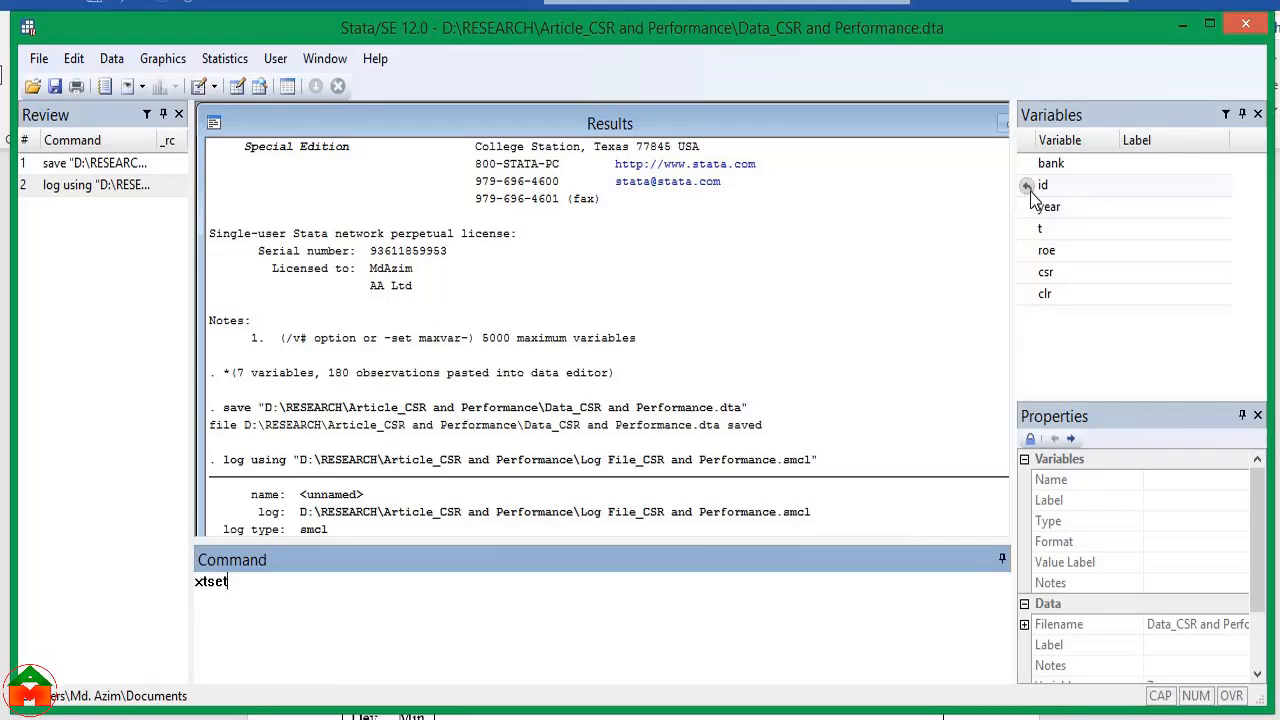
double_click(1040, 186)
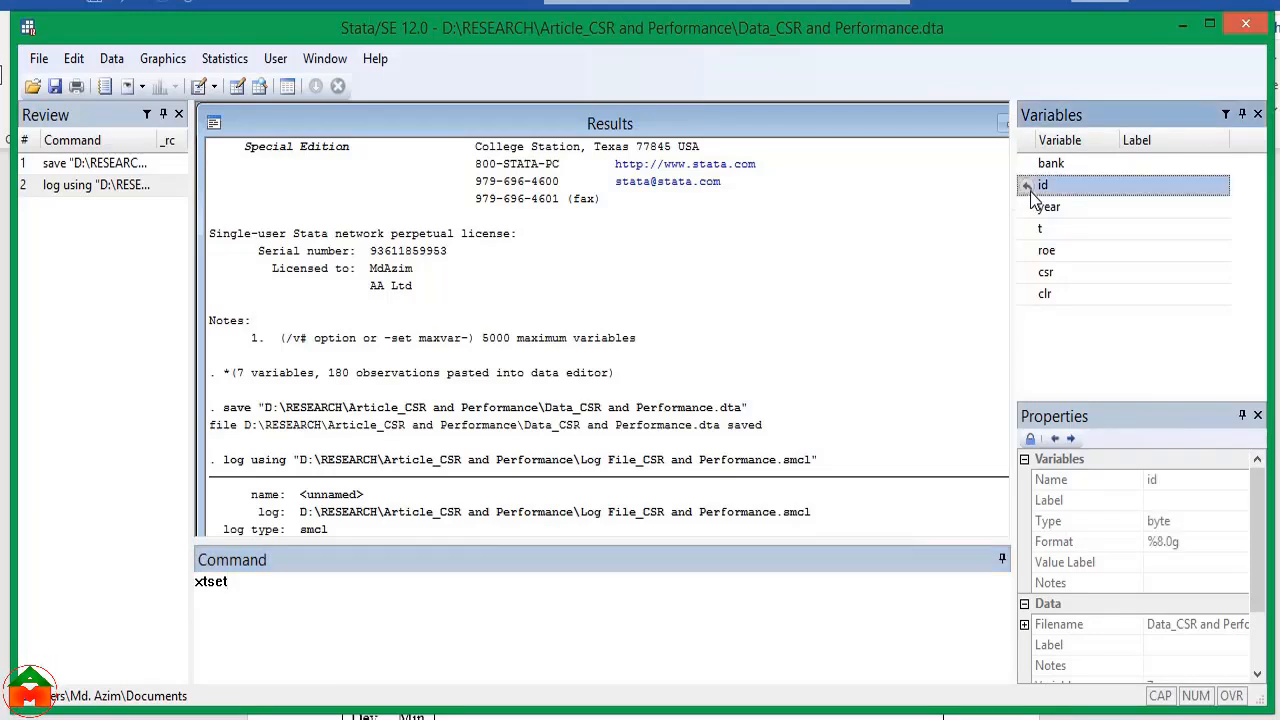
double_click(1032, 230)
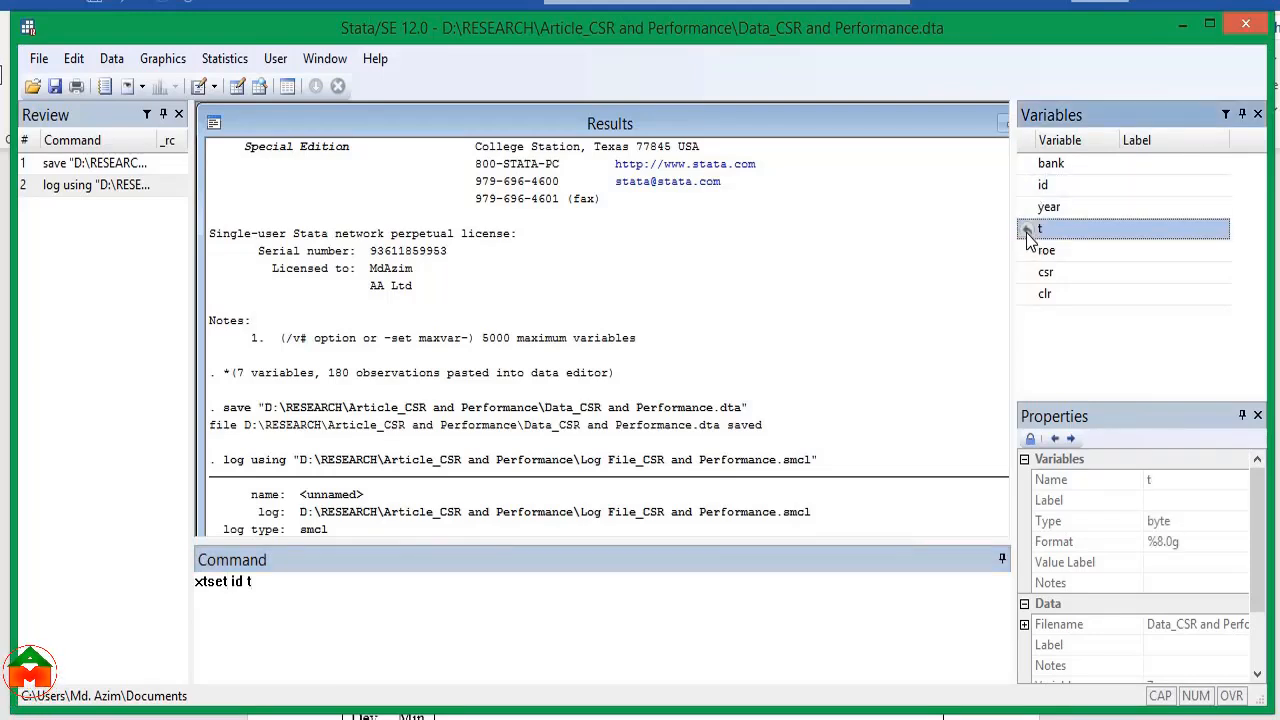
click(275, 590)
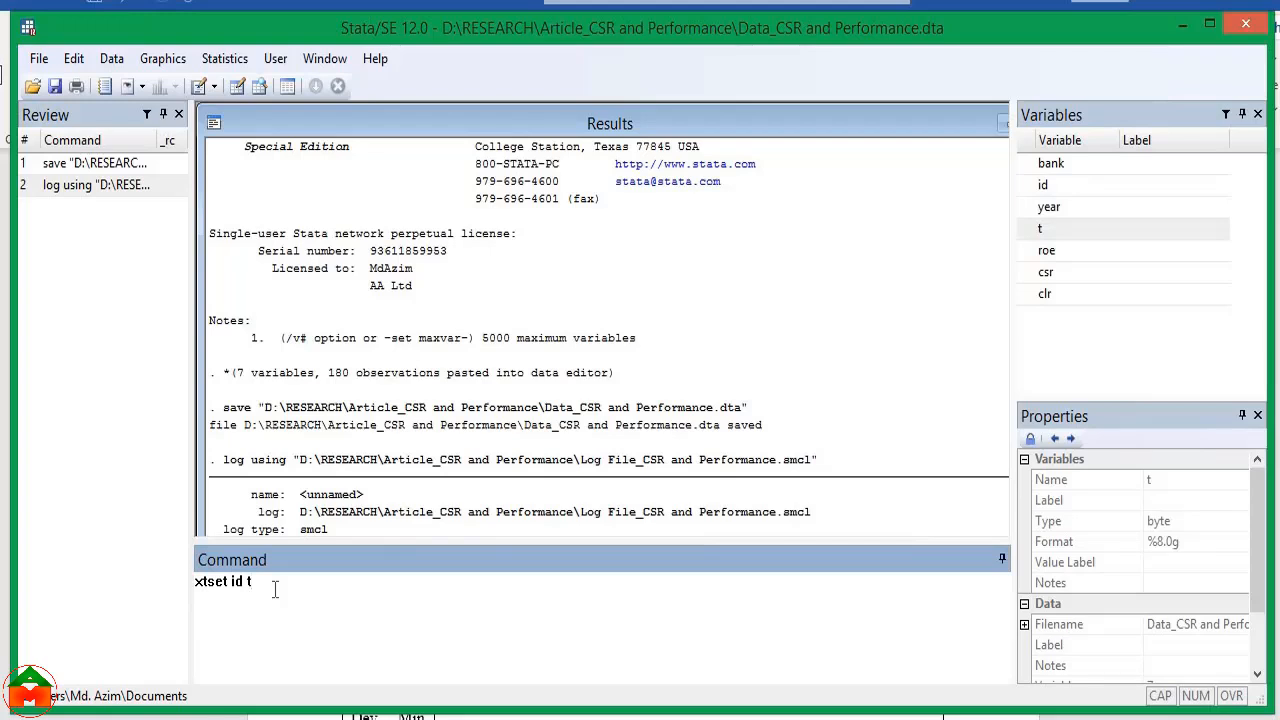
key(Return)
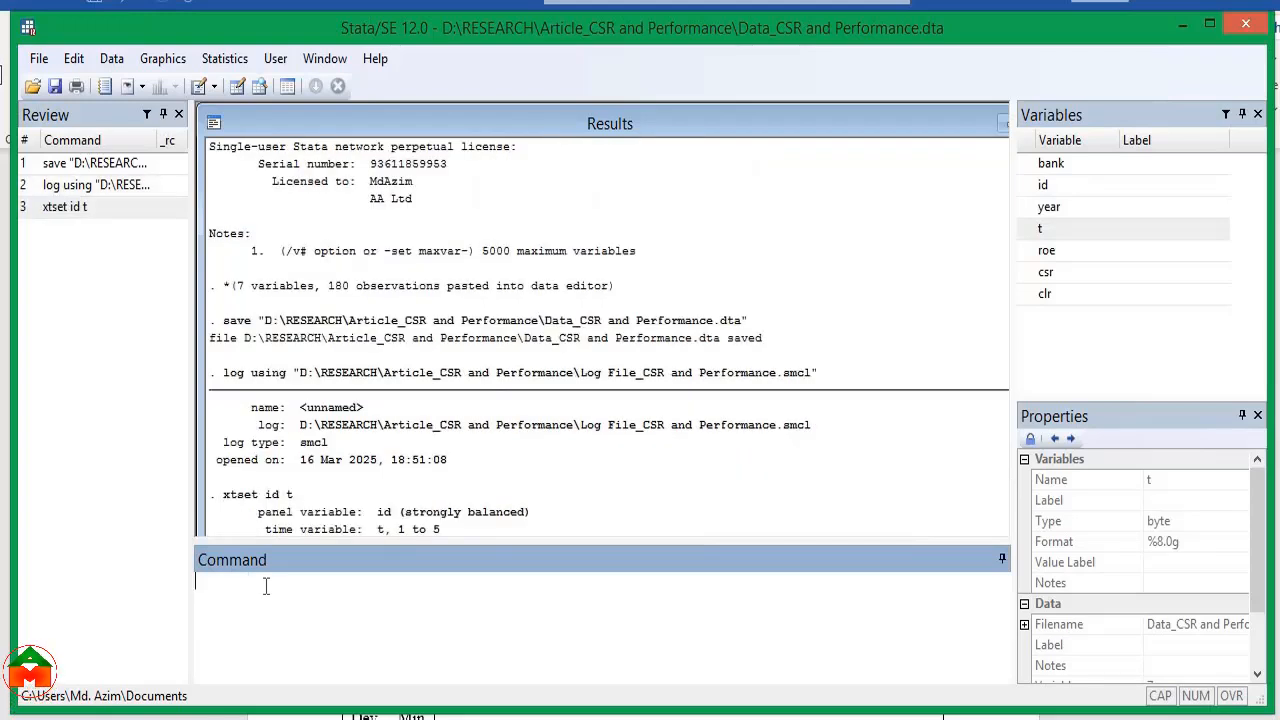
drag(545, 517, 283, 518)
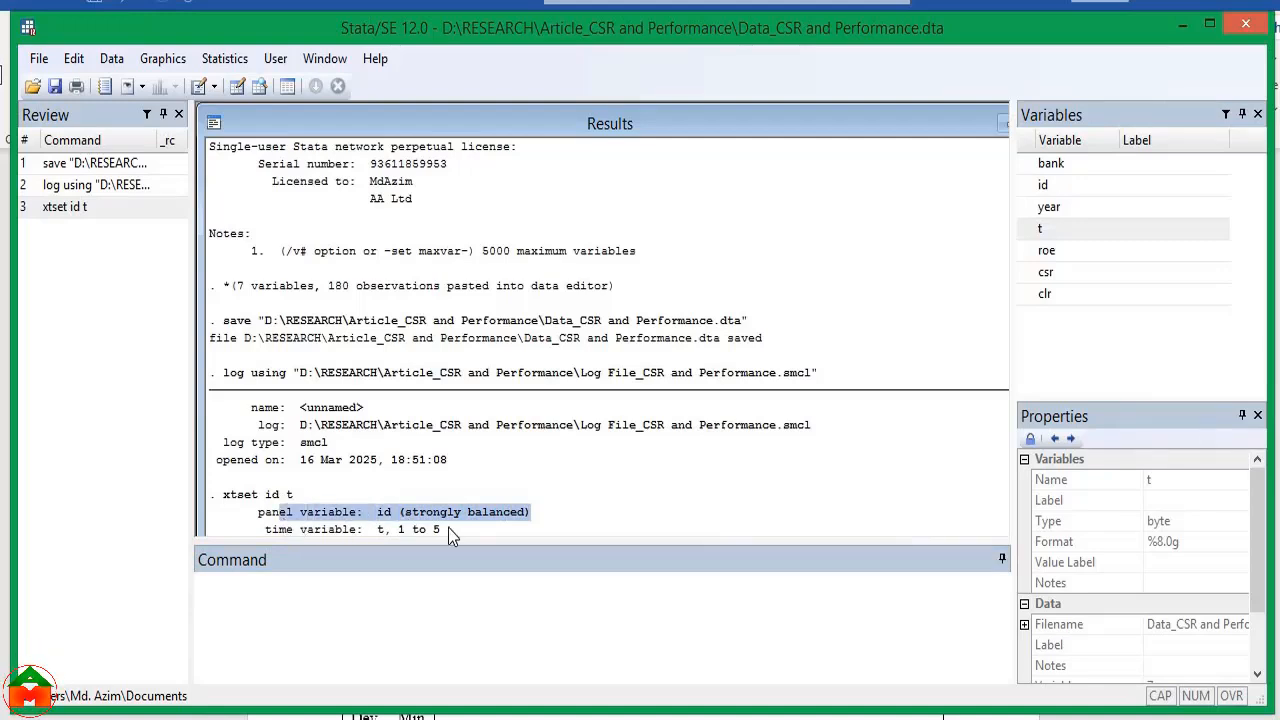
drag(446, 528, 396, 529)
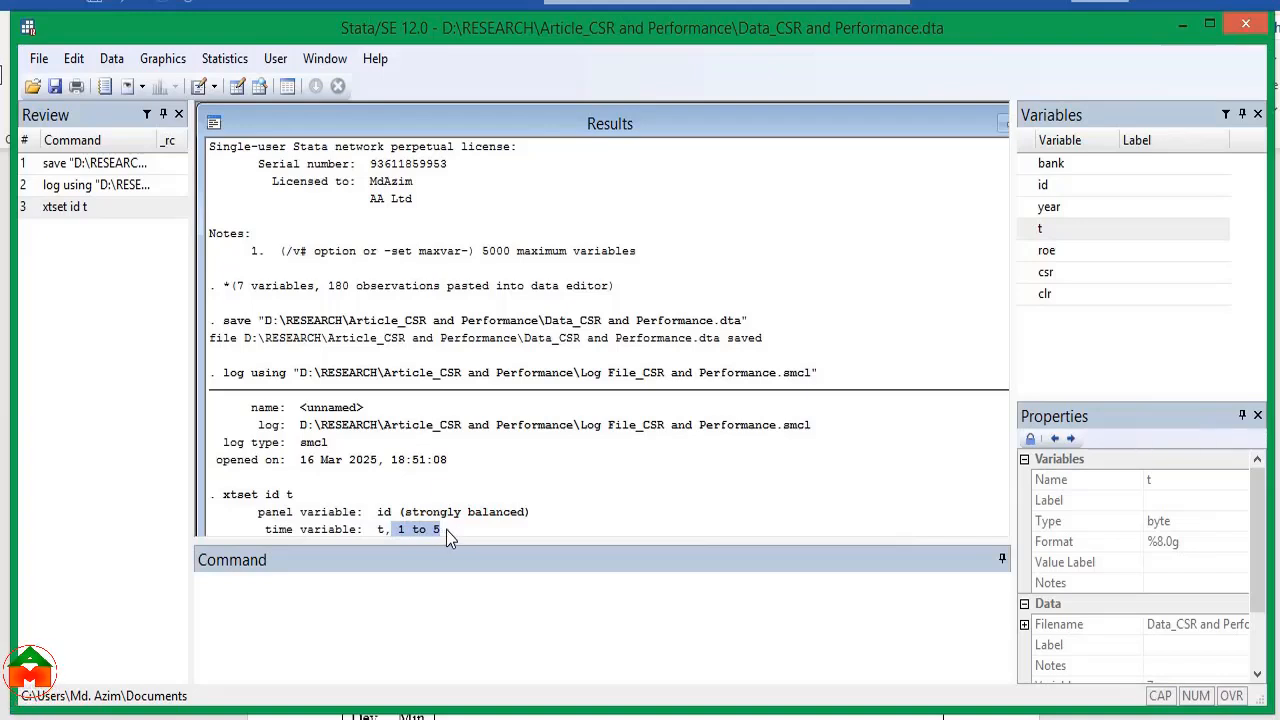
Run describe on the whole dataset to list the storage type and display format of every variable
click(229, 585)
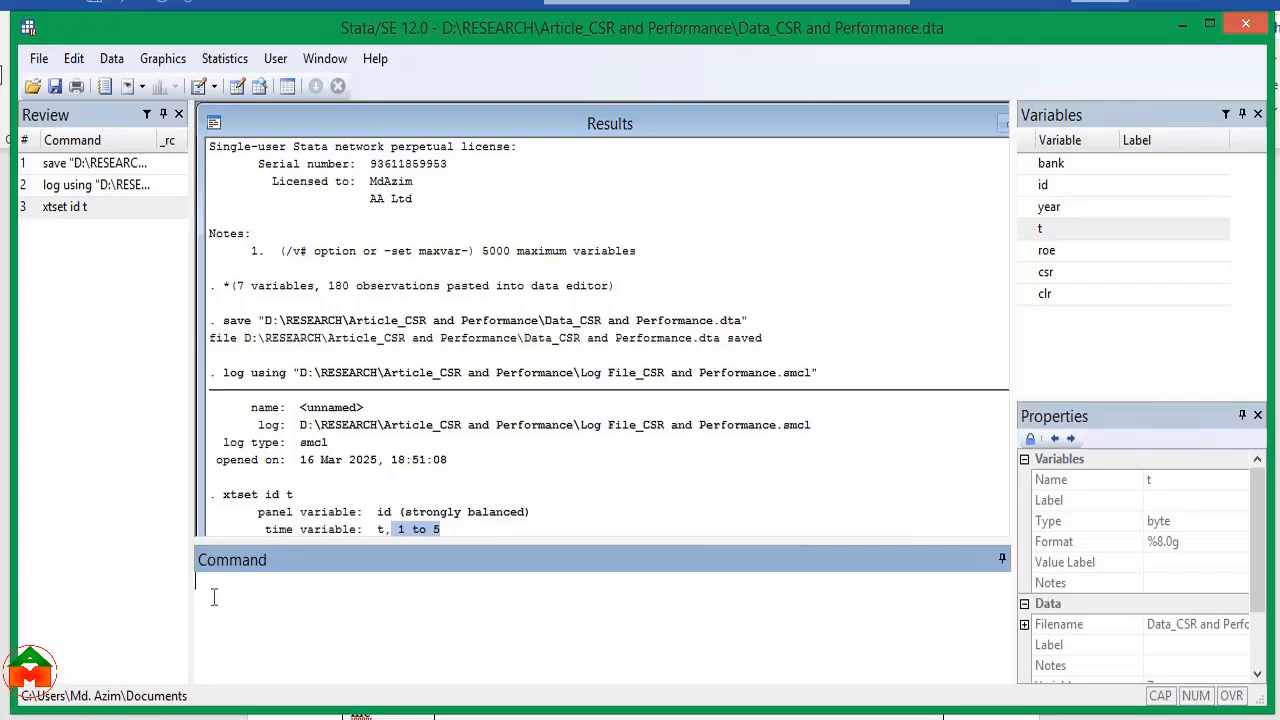
text(describe)
key(Return)
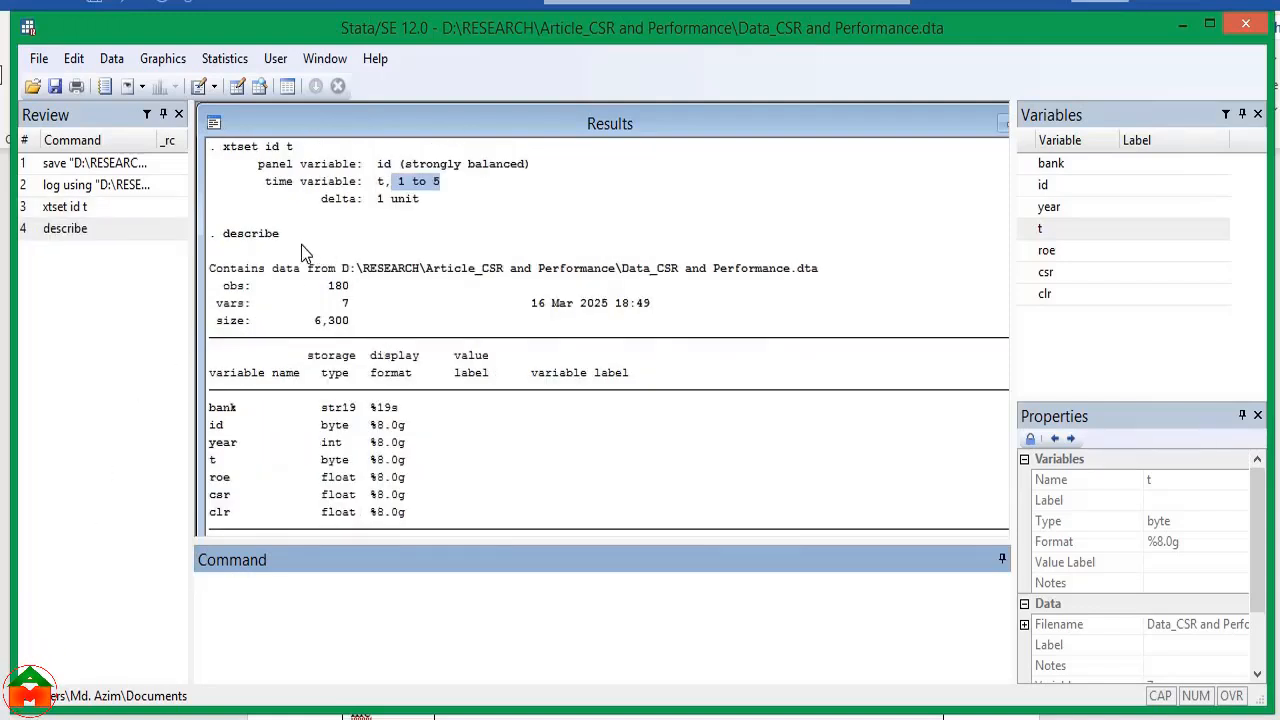
drag(281, 236, 211, 240)
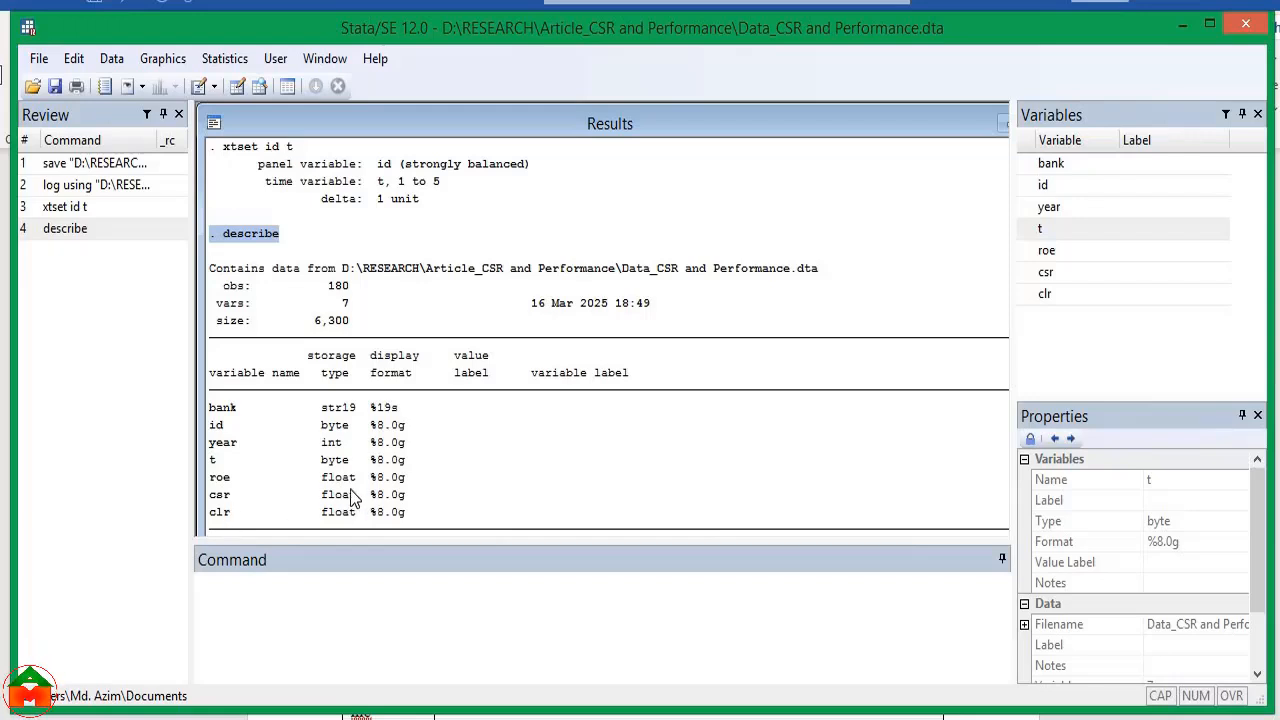
Run summarize on the whole dataset to produce descriptive statistics for all variables
click(270, 601)
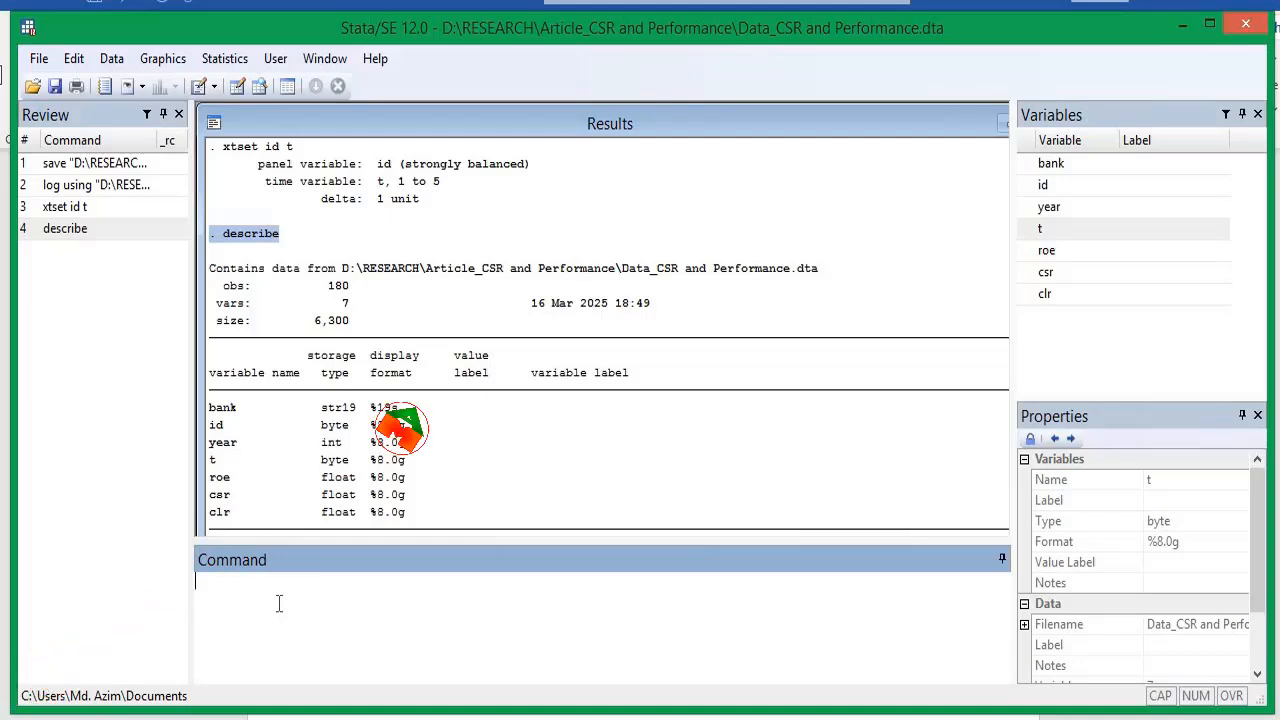
text(summarize)
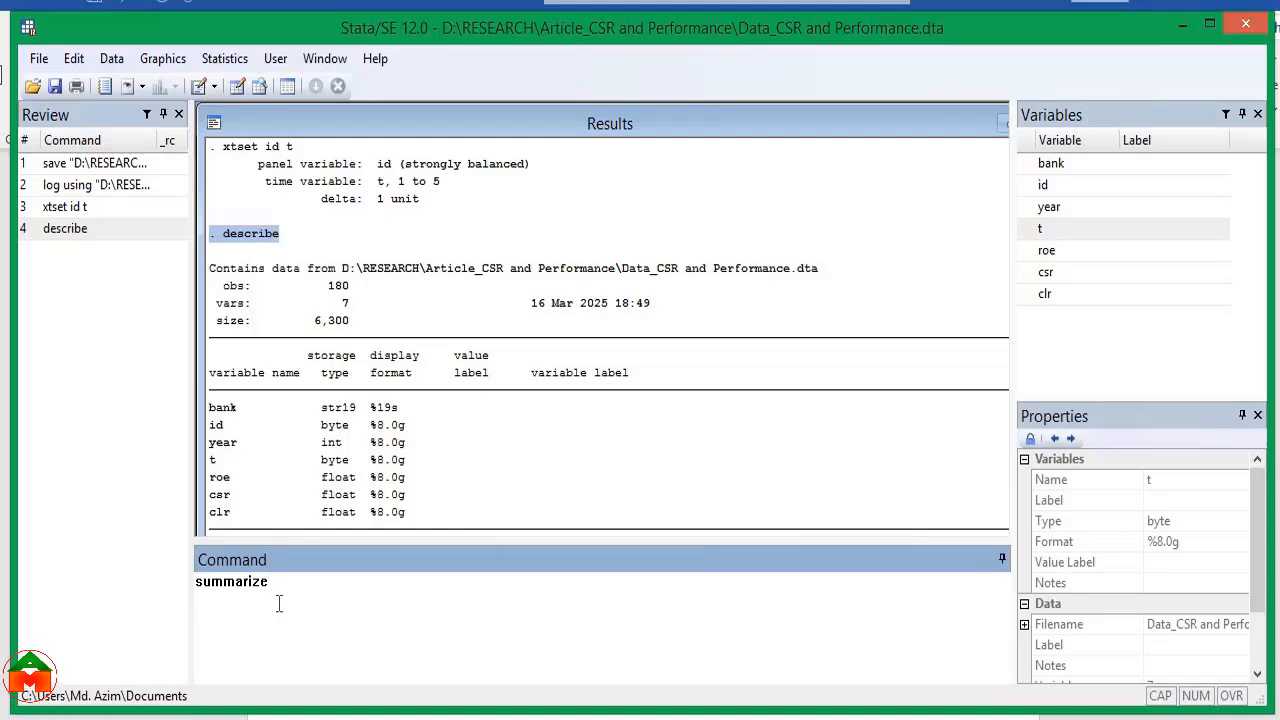
double_click(243, 590)
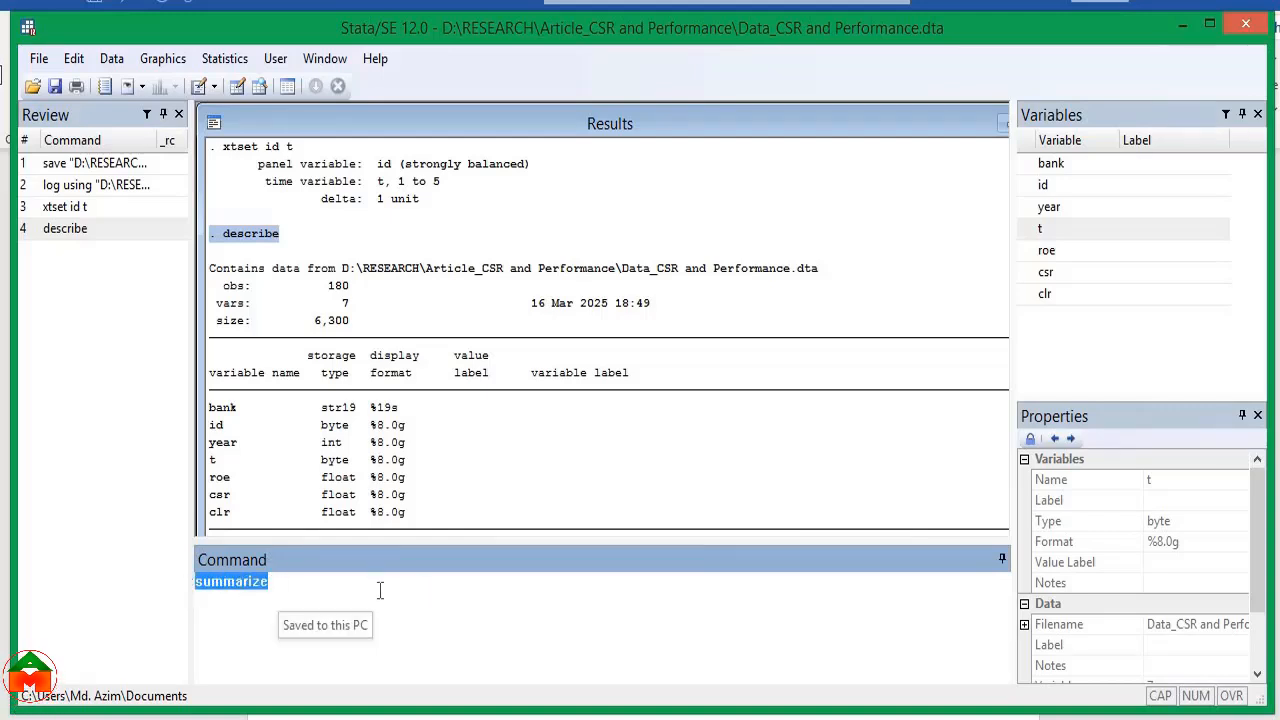
click(285, 588)
key(Return)
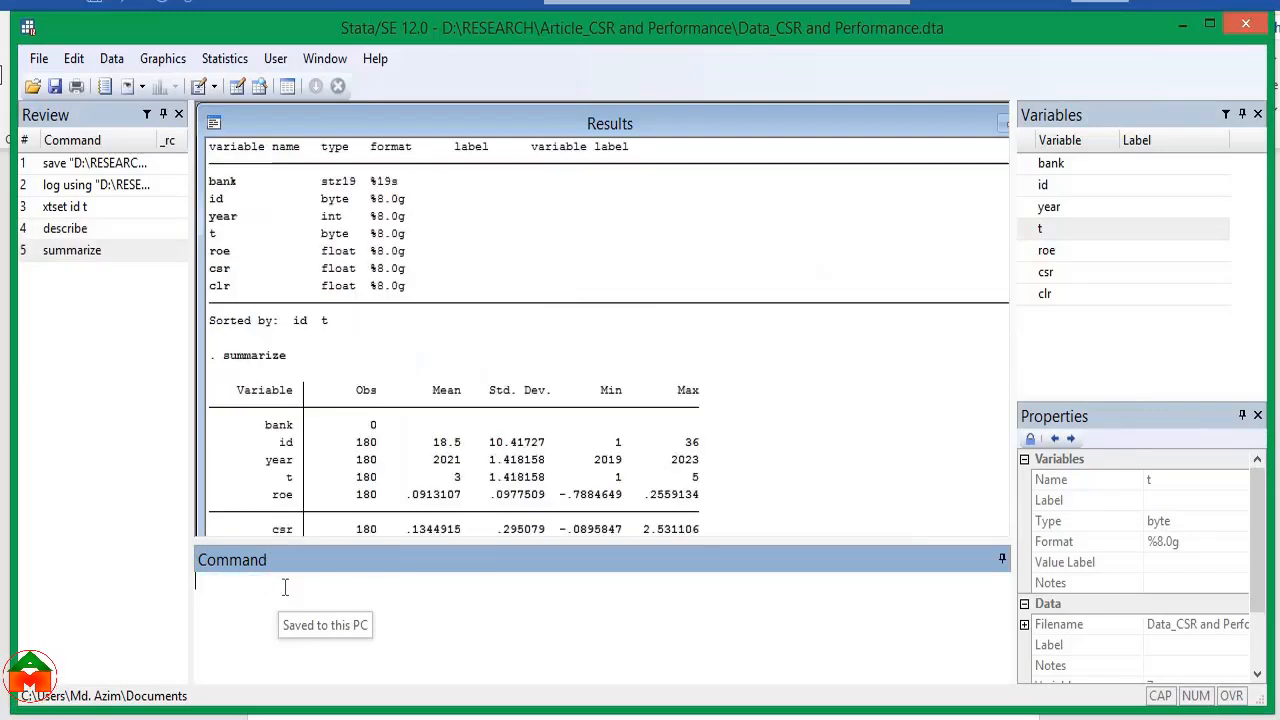
Examine the Mean, Std. Dev., Min and Max columns in the summarize output
drag(286, 360, 222, 360)
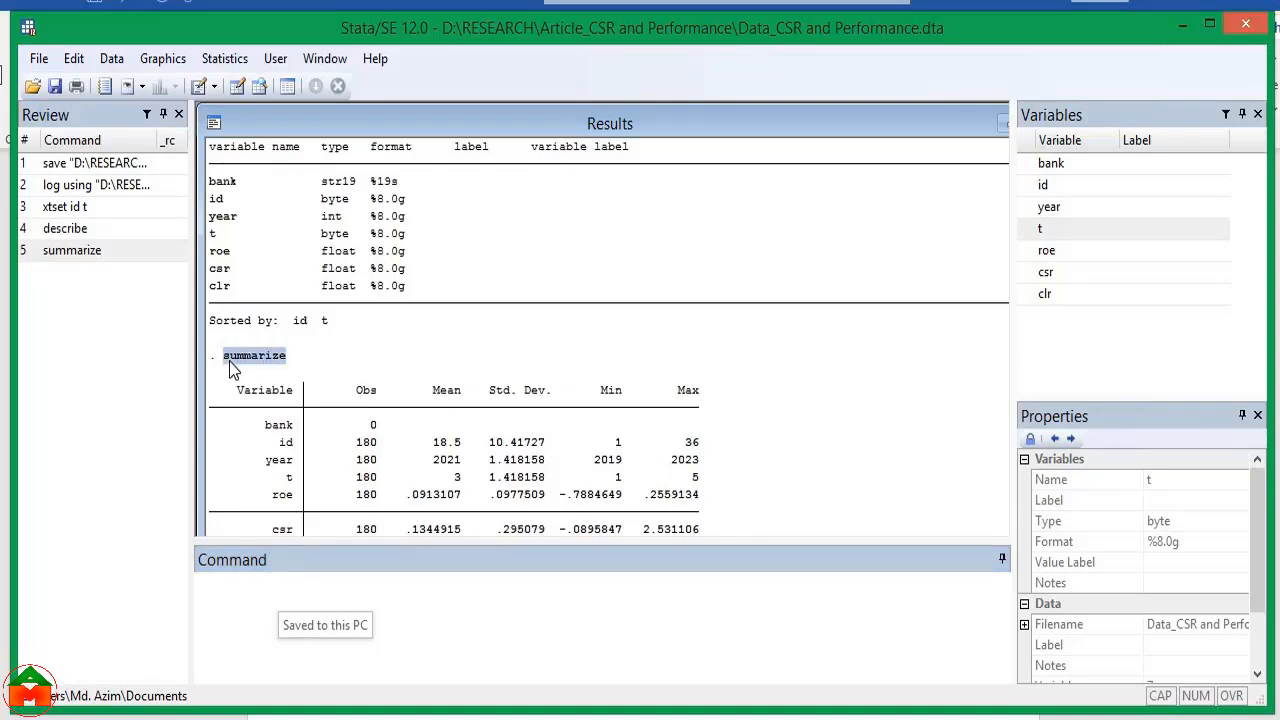
double_click(462, 395)
double_click(536, 392)
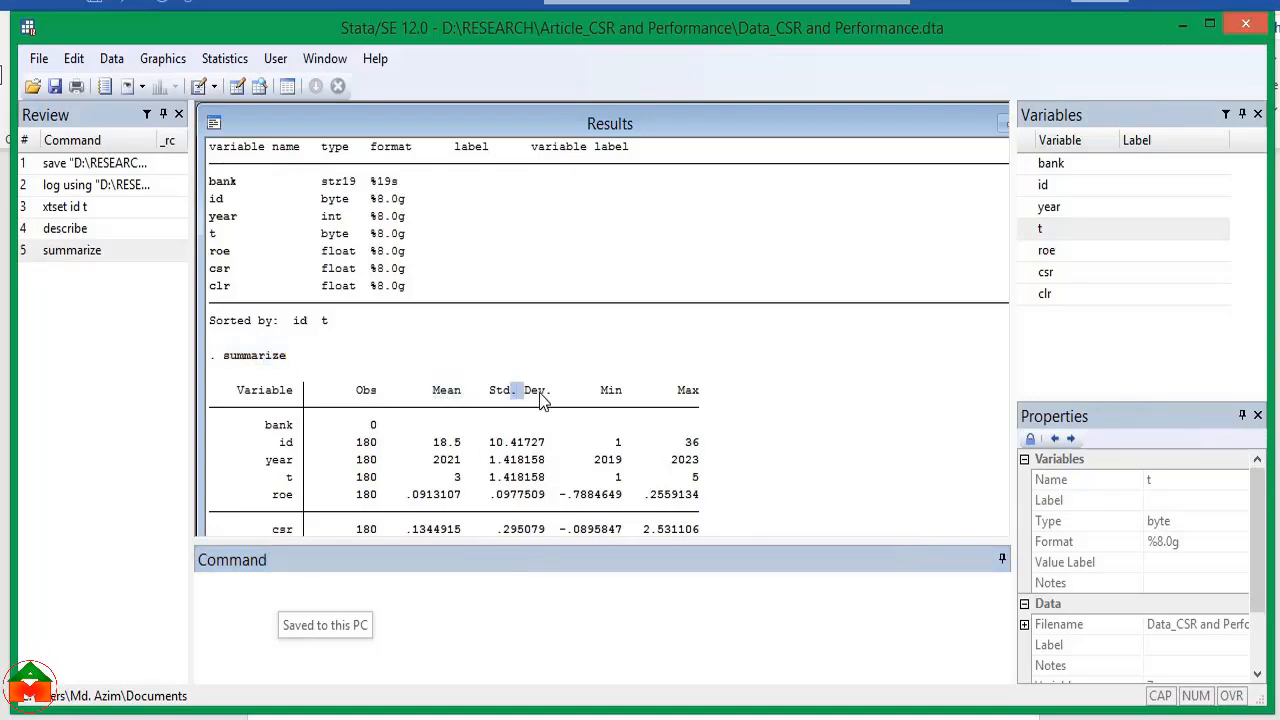
double_click(610, 392)
double_click(688, 392)
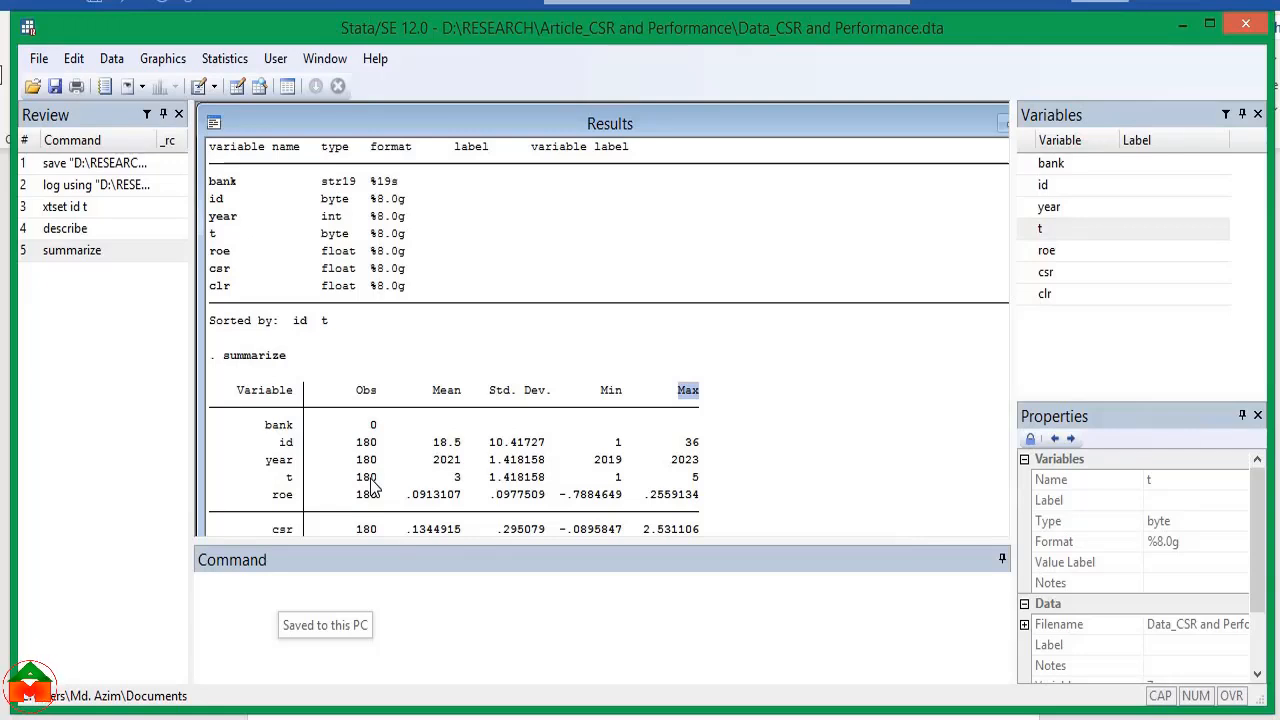
drag(287, 356, 213, 357)
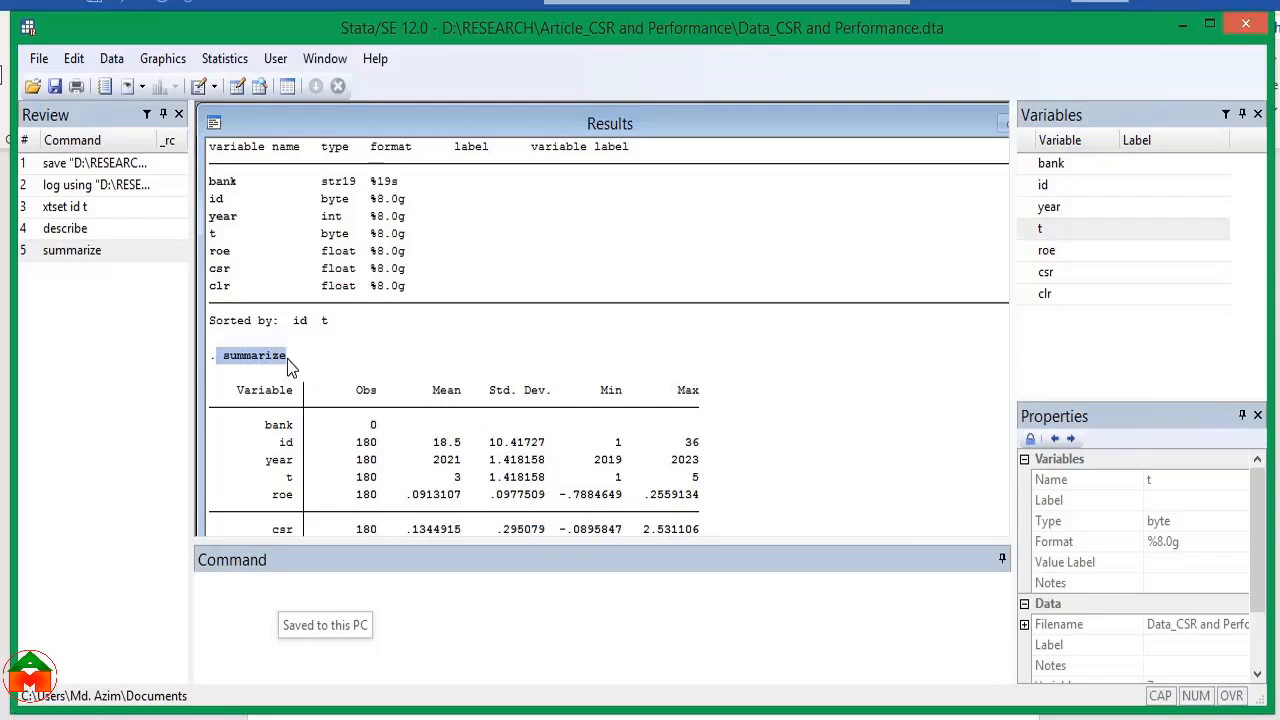
drag(287, 357, 222, 358)
Run correlate on roe, csr and clr and review the resulting correlation matrix
click(291, 605)
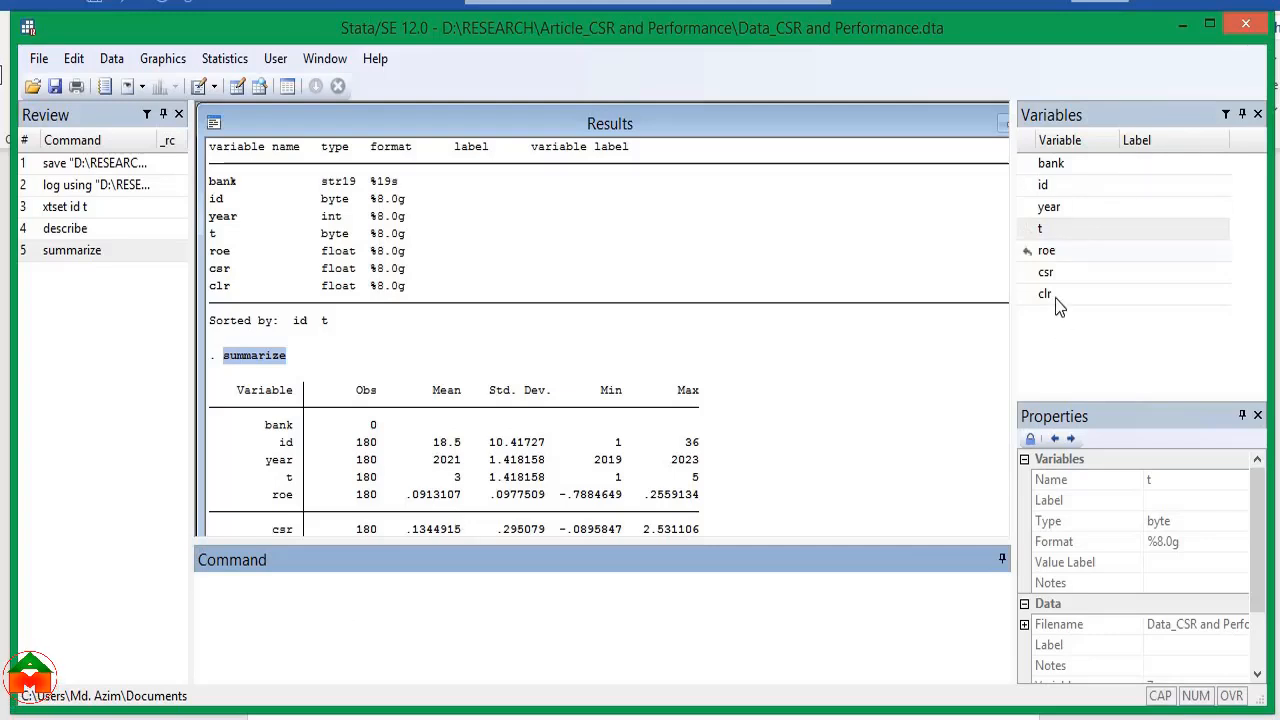
text(correlate)
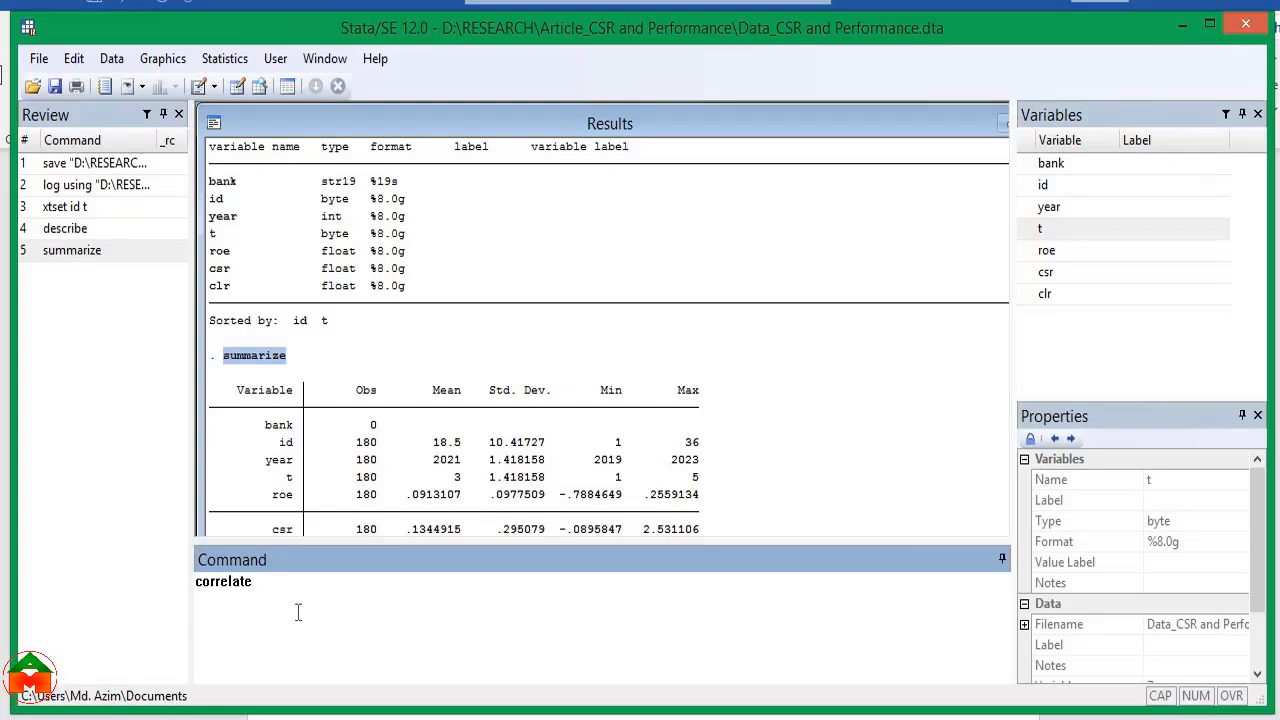
click(1028, 252)
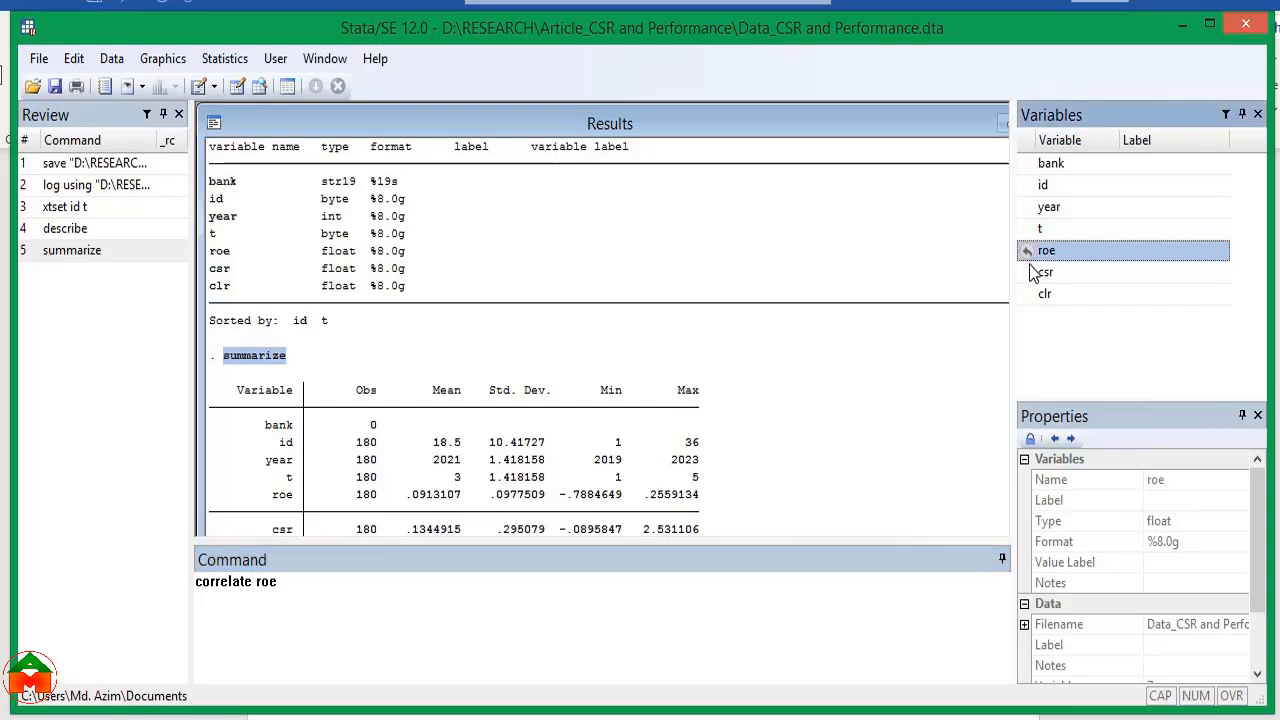
click(1028, 273)
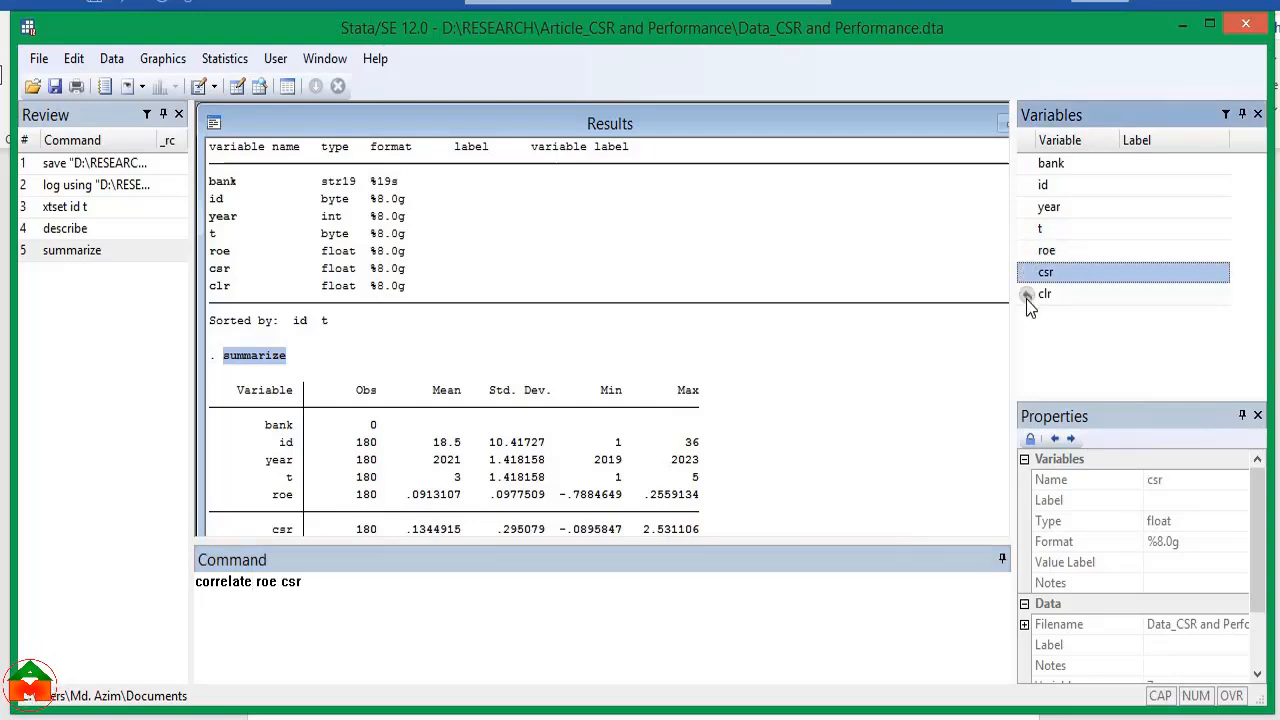
click(1028, 293)
click(277, 597)
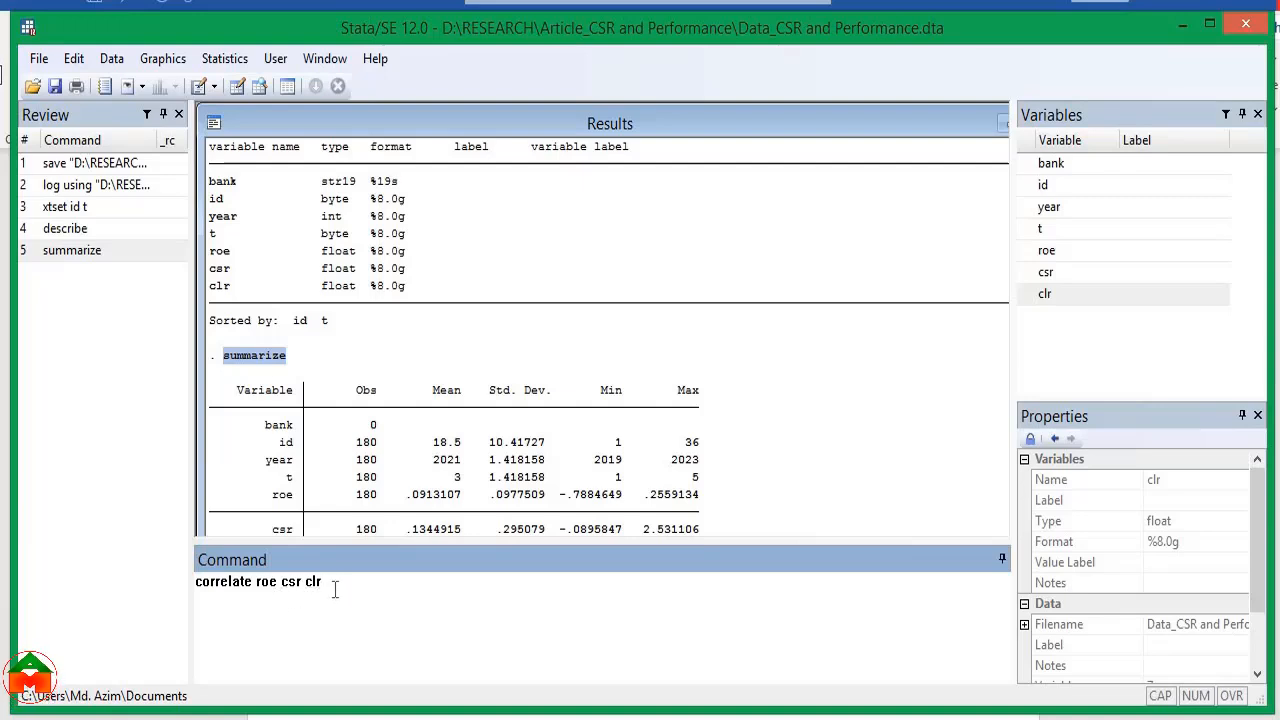
key(Return)
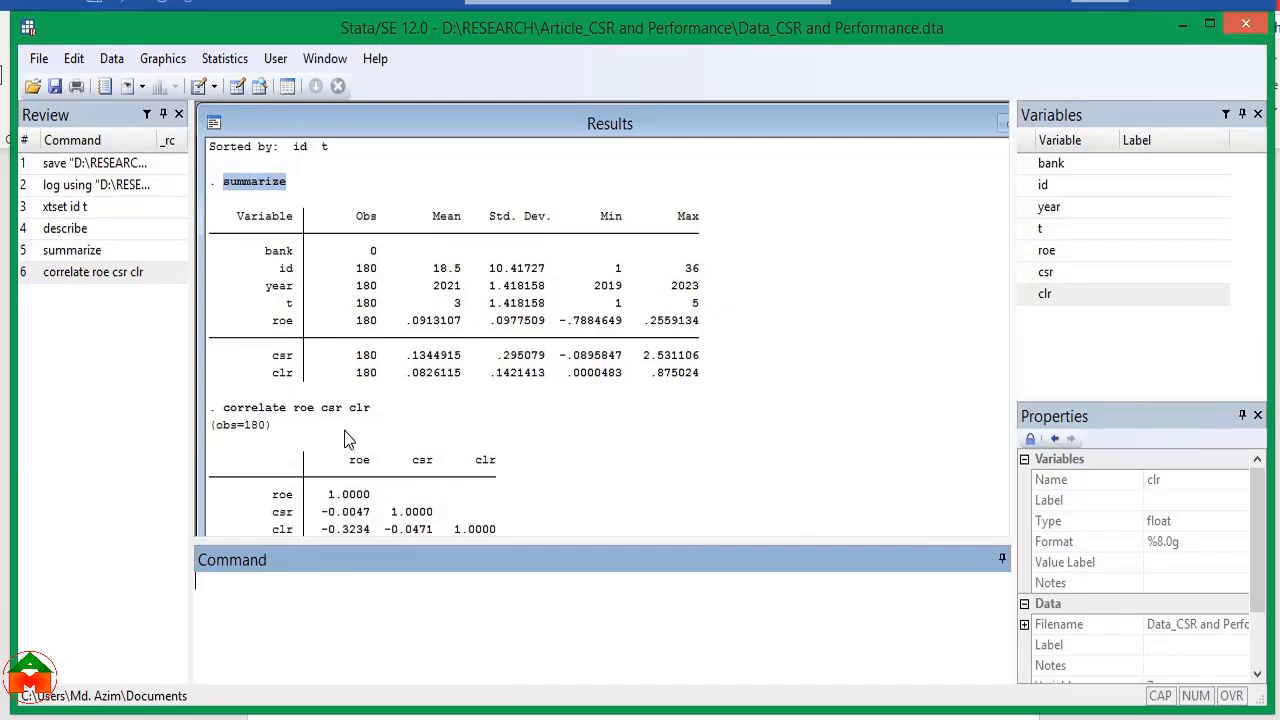
click(292, 420)
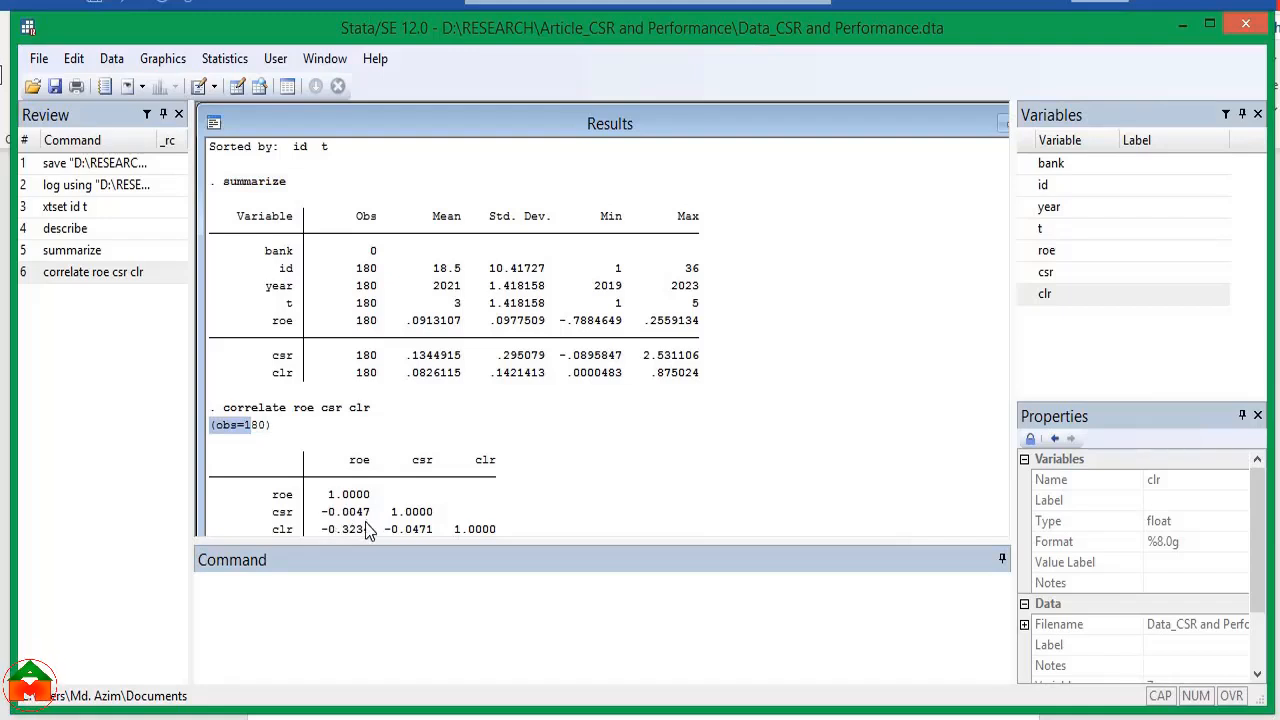
triple_click(366, 410)
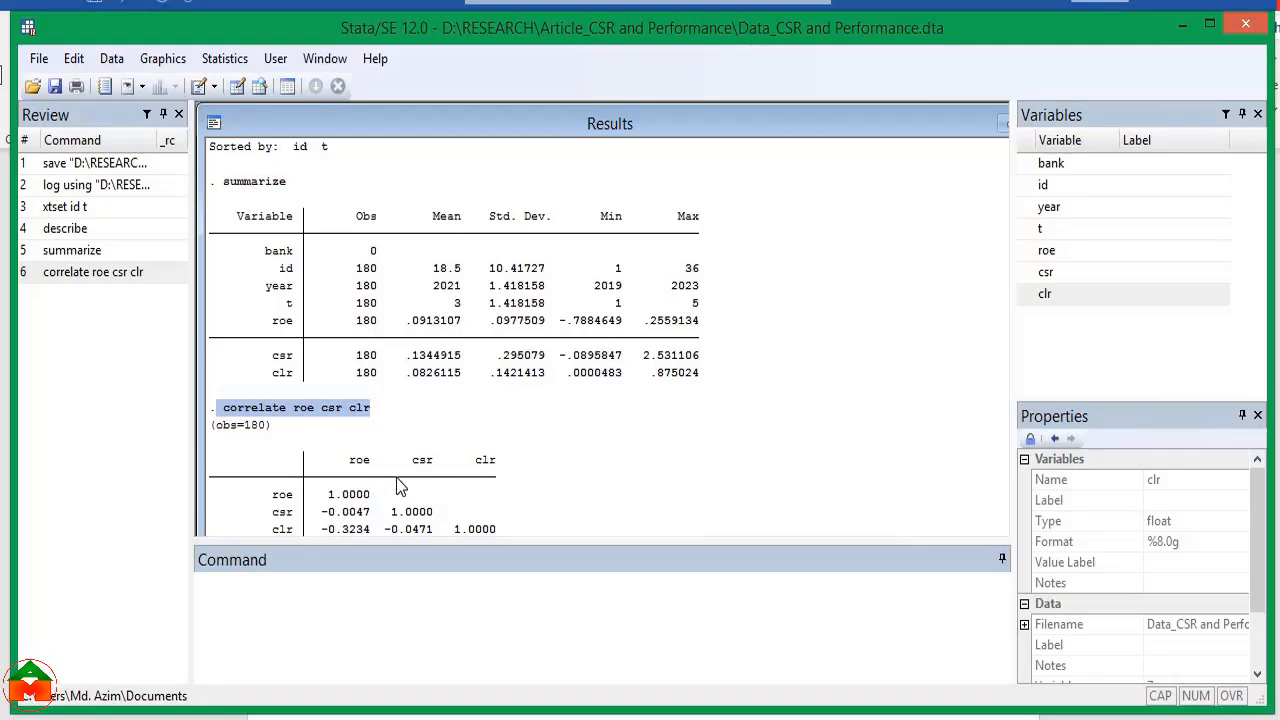
click(437, 417)
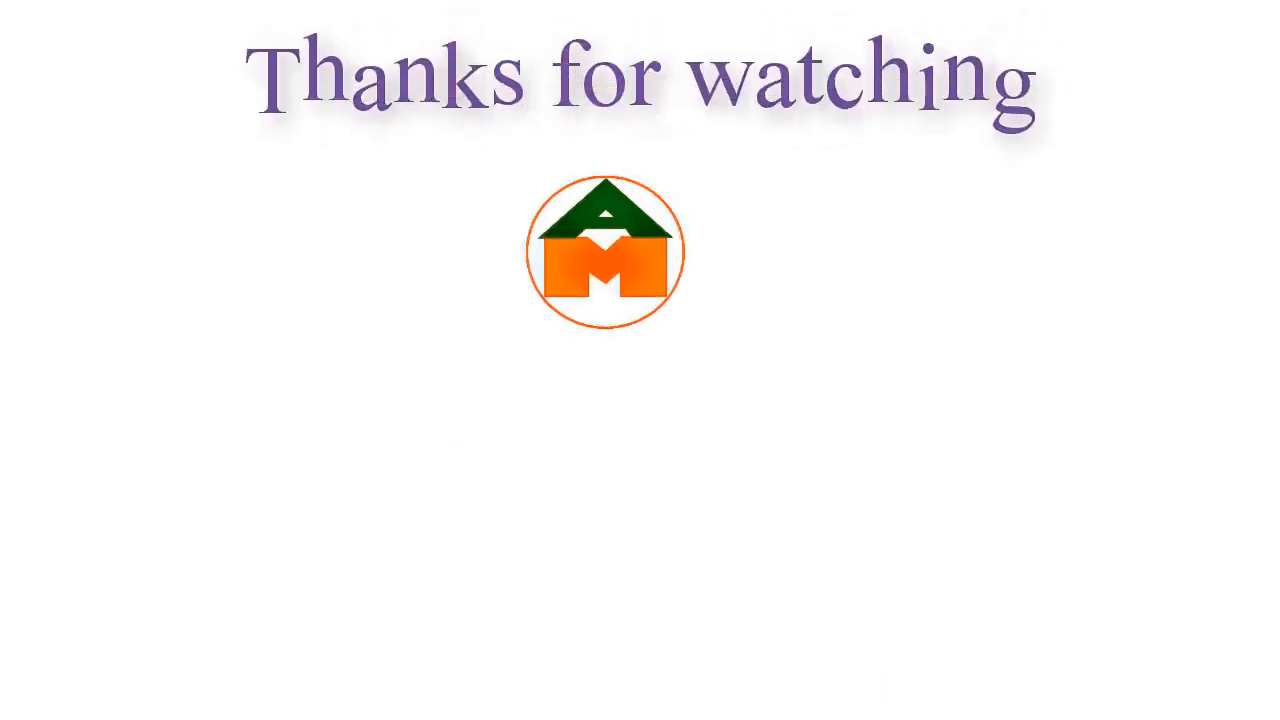